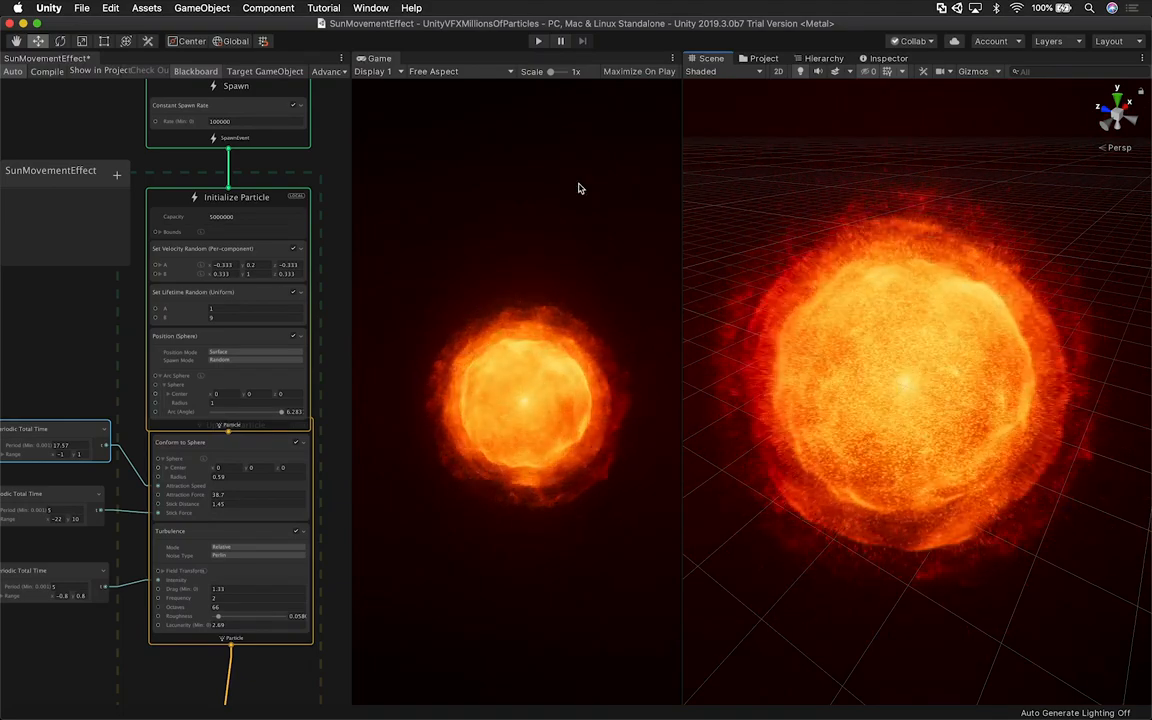
Widen the sun Game preview, hide the Blackboard panel and frame Spawn (rate 100000) and Initialize Particle
drag(680, 190, 796, 192)
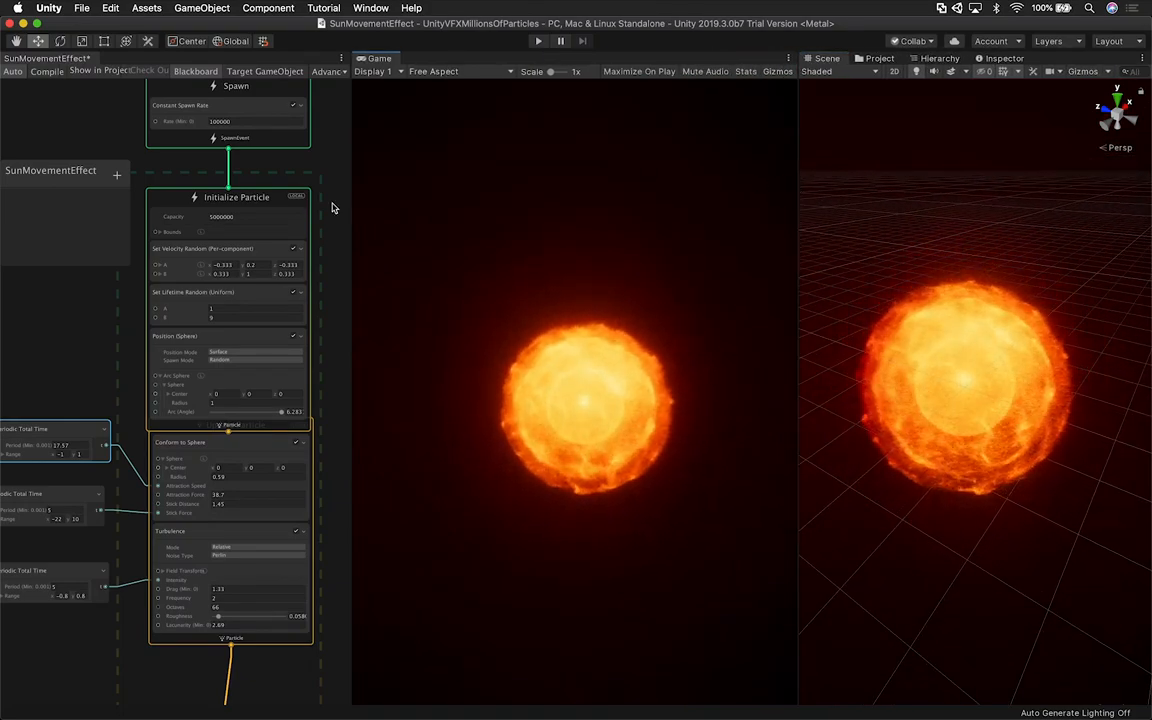
middle_drag(333, 204, 331, 289)
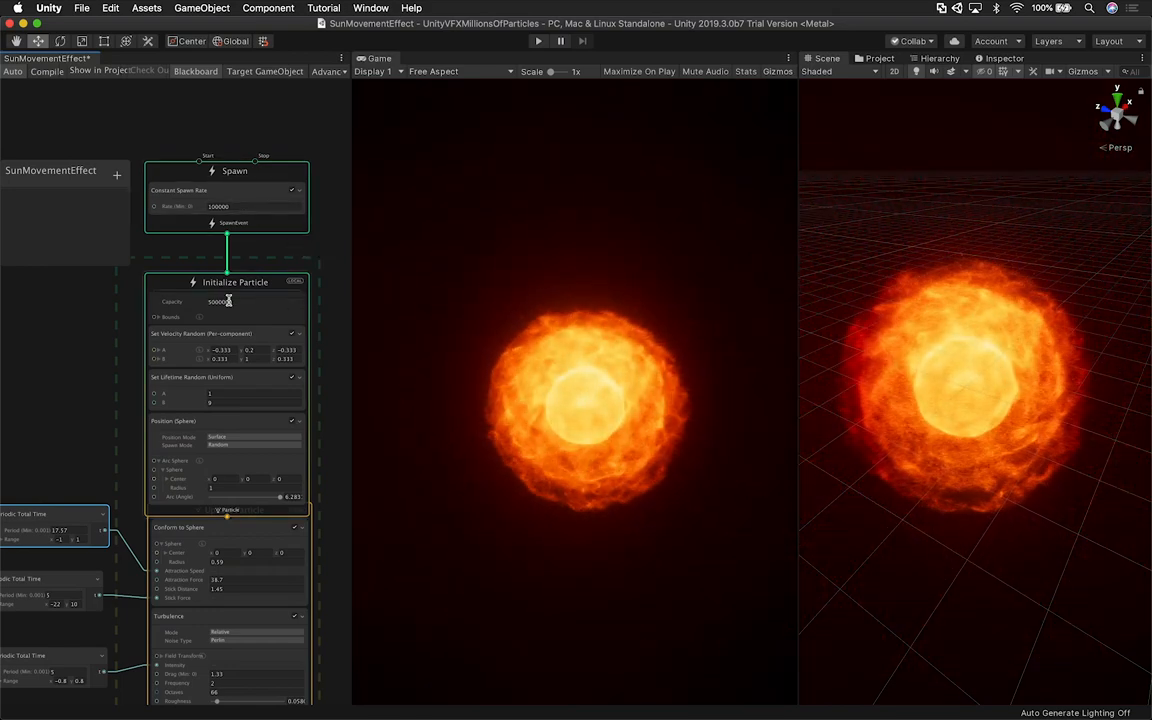
middle_drag(97, 300, 110, 283)
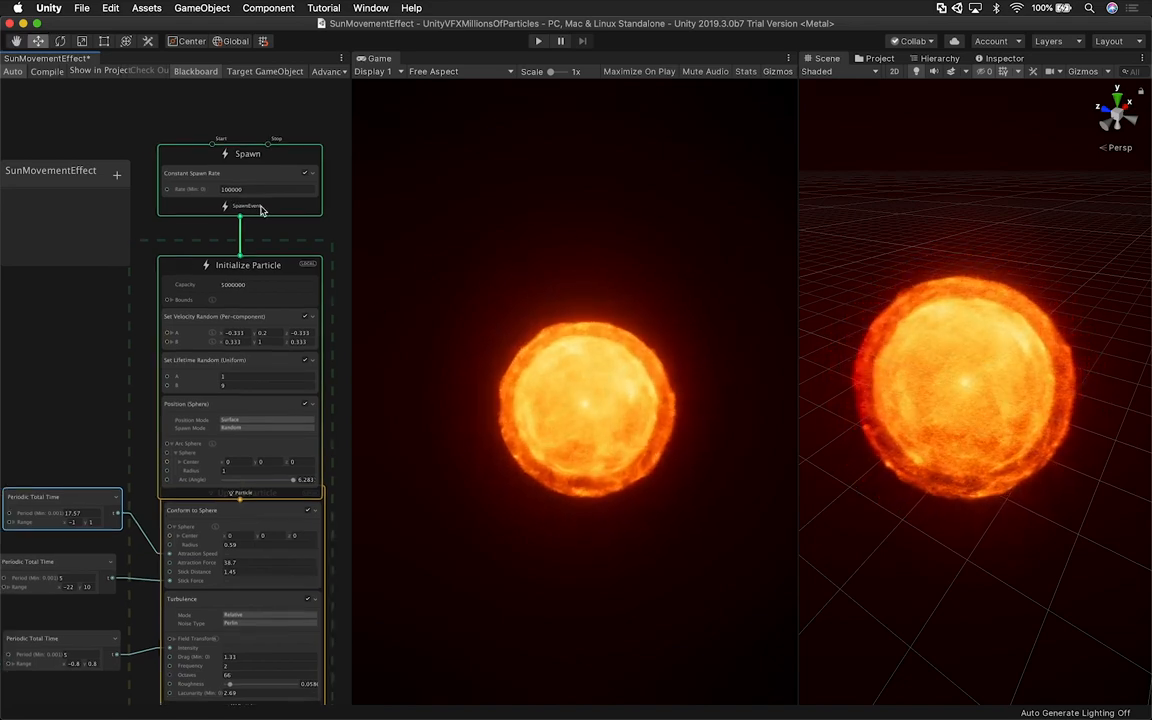
scroll(233, 291, up, 2)
scroll(240, 287, up, 5)
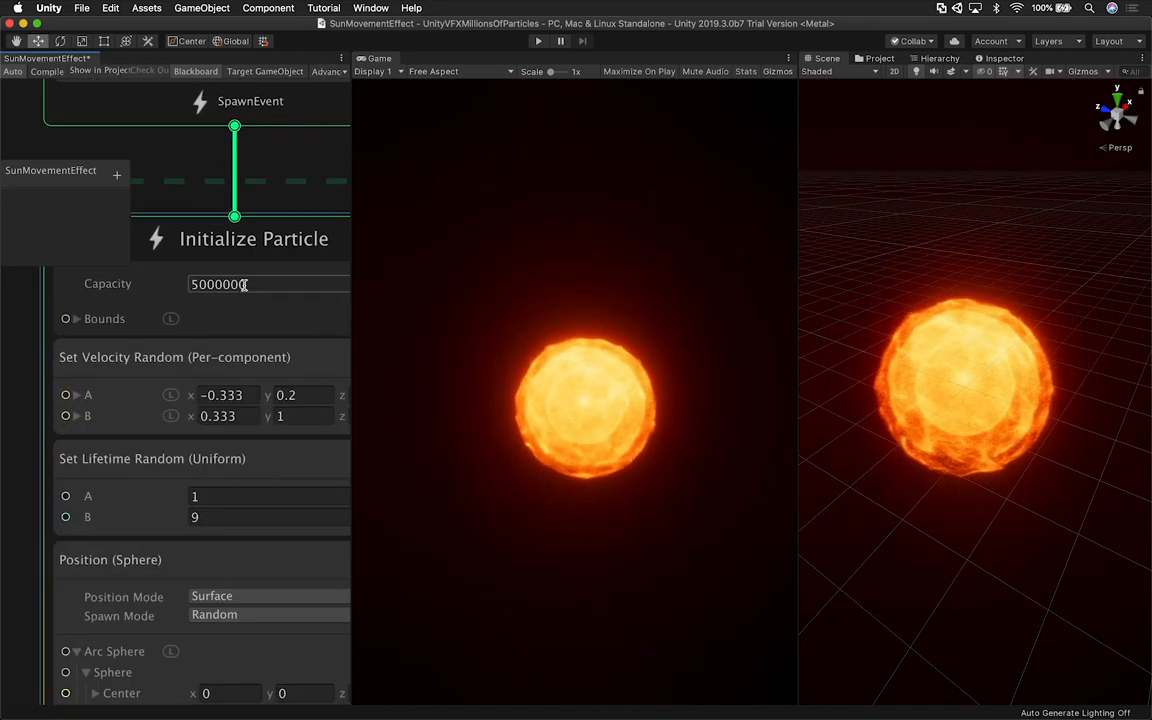
click(196, 74)
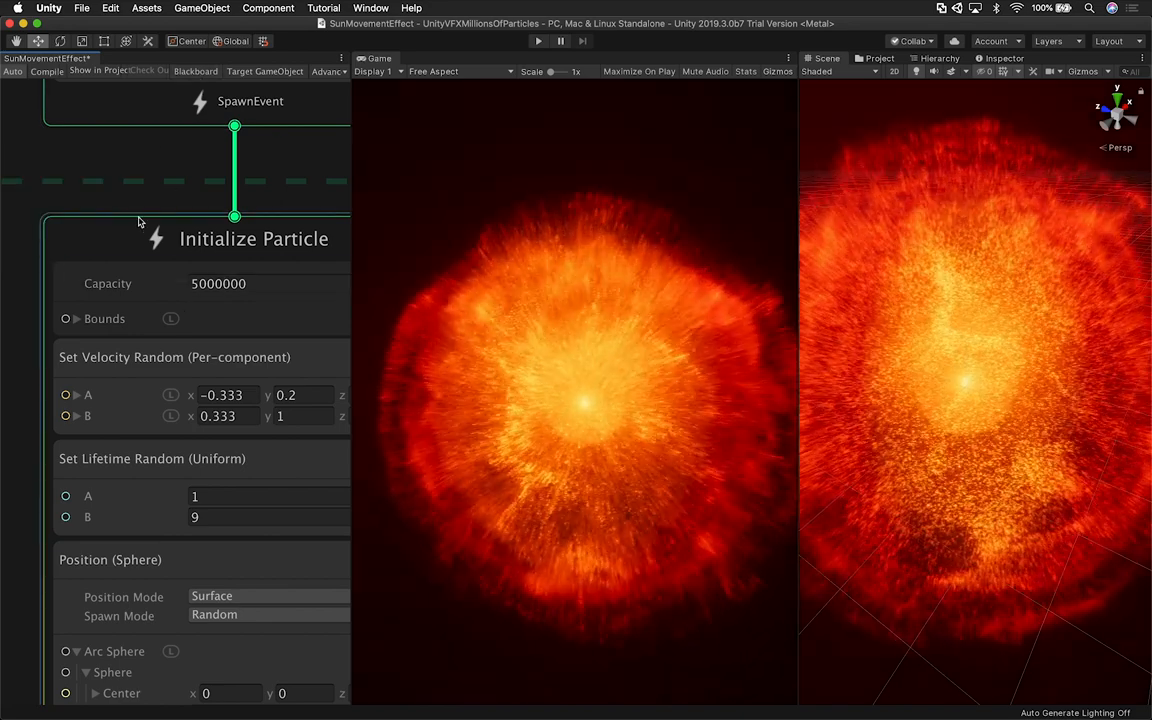
scroll(139, 222, down, 2)
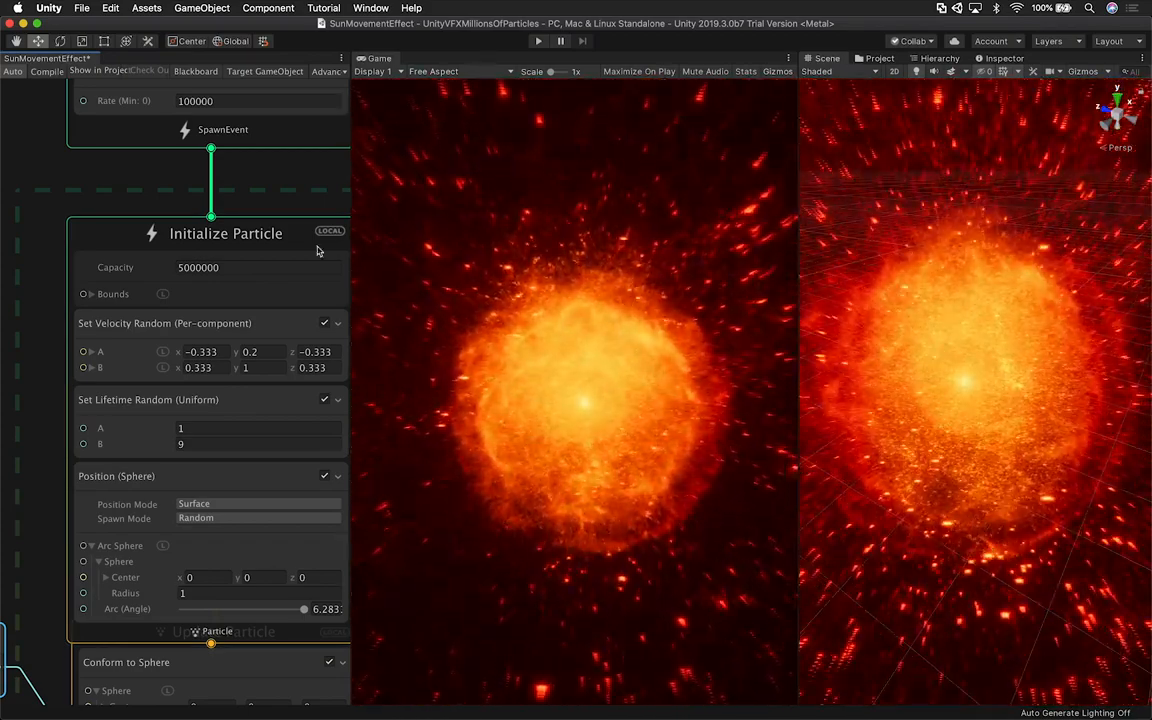
mouse_move(282, 216)
alt+mouse_down()
mouse_move(270, 244)
mouse_move(279, 233)
mouse_move(279, 281)
alt+mouse_up()
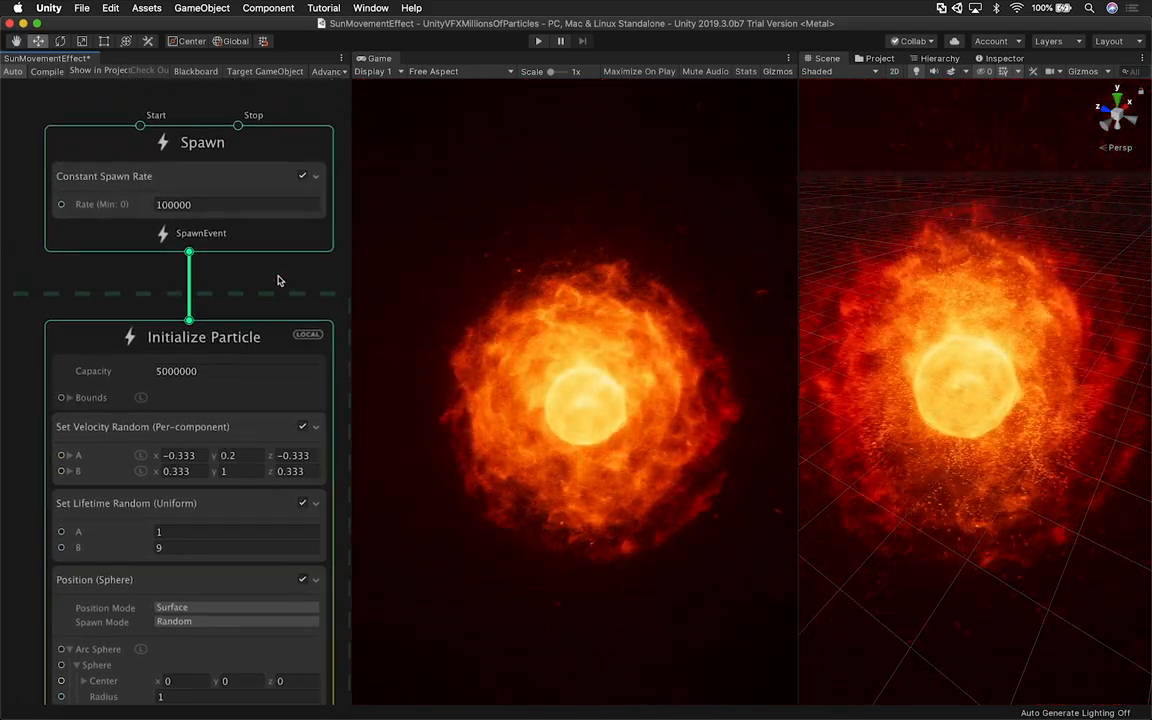
key(super+space)
text(c)
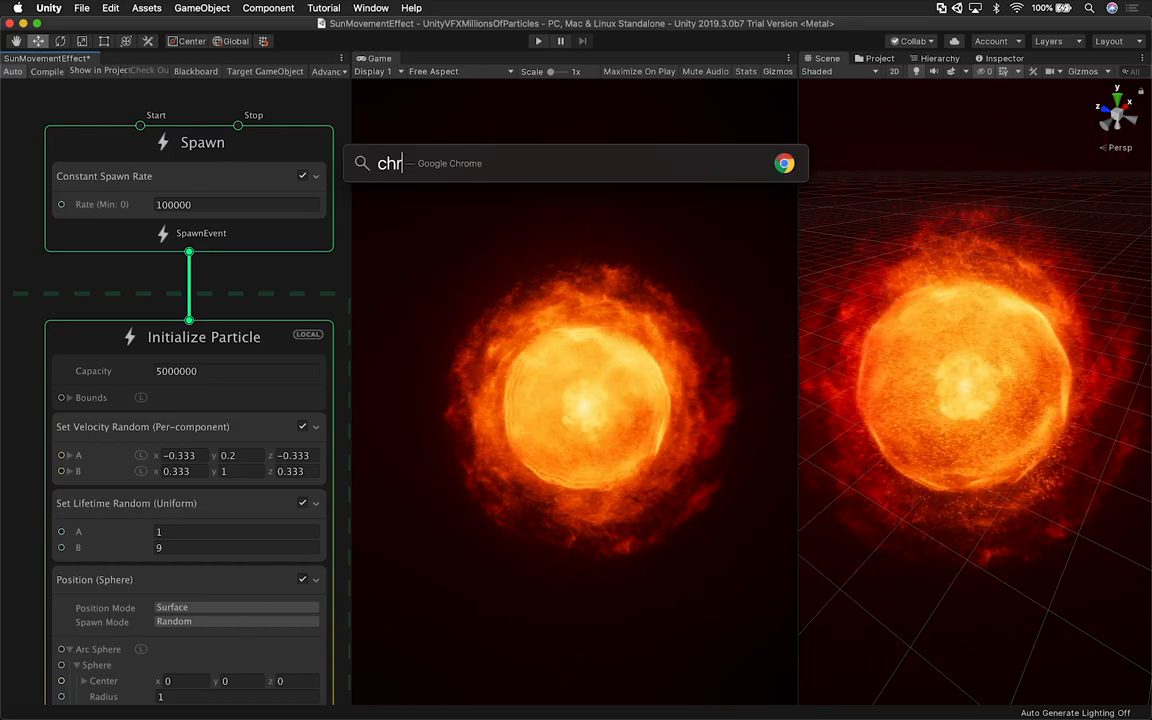
Launch Chrome, load the GitHub profile and browse the UnityVFXMillionsOfParticles README examples
key(Return)
text(g)
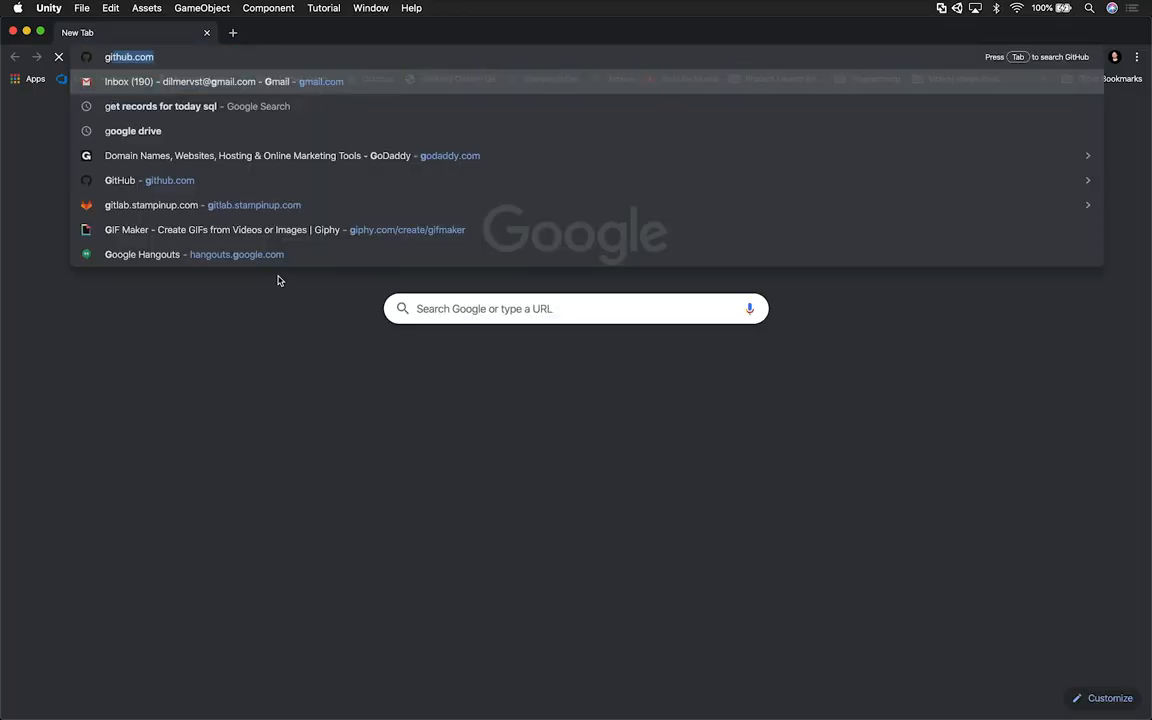
text(ithub.com/)
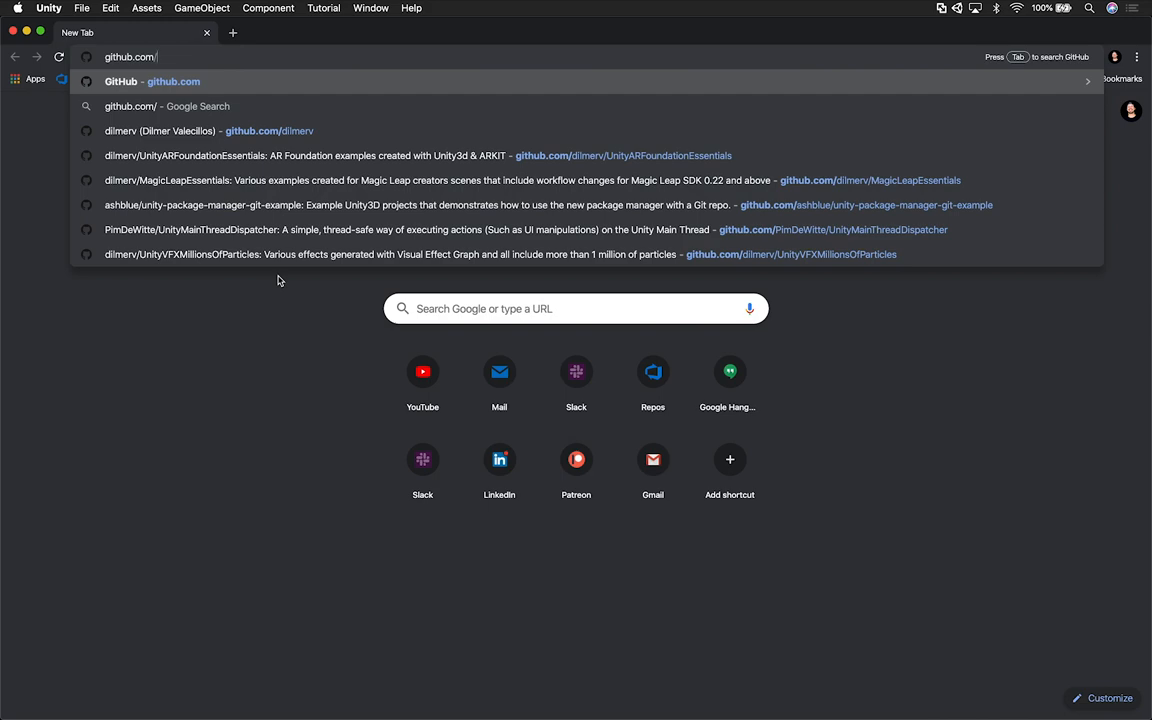
key(Down)
key(Down)
text(/)
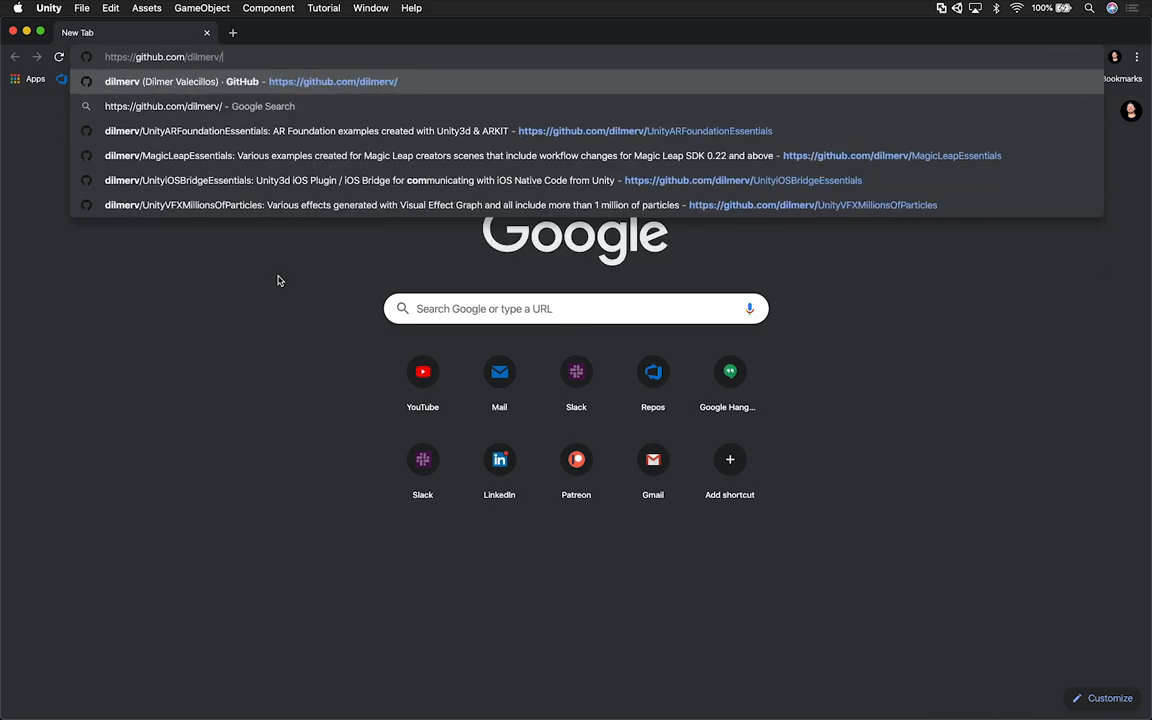
key(Return)
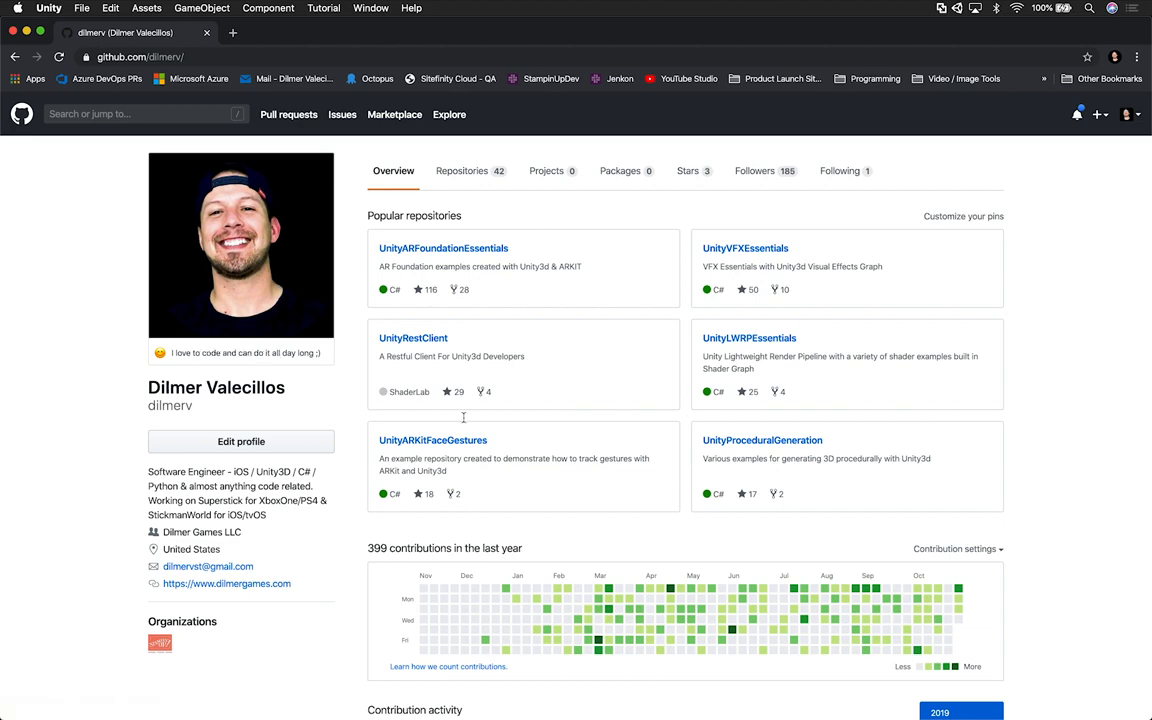
scroll(616, 483, down, 5)
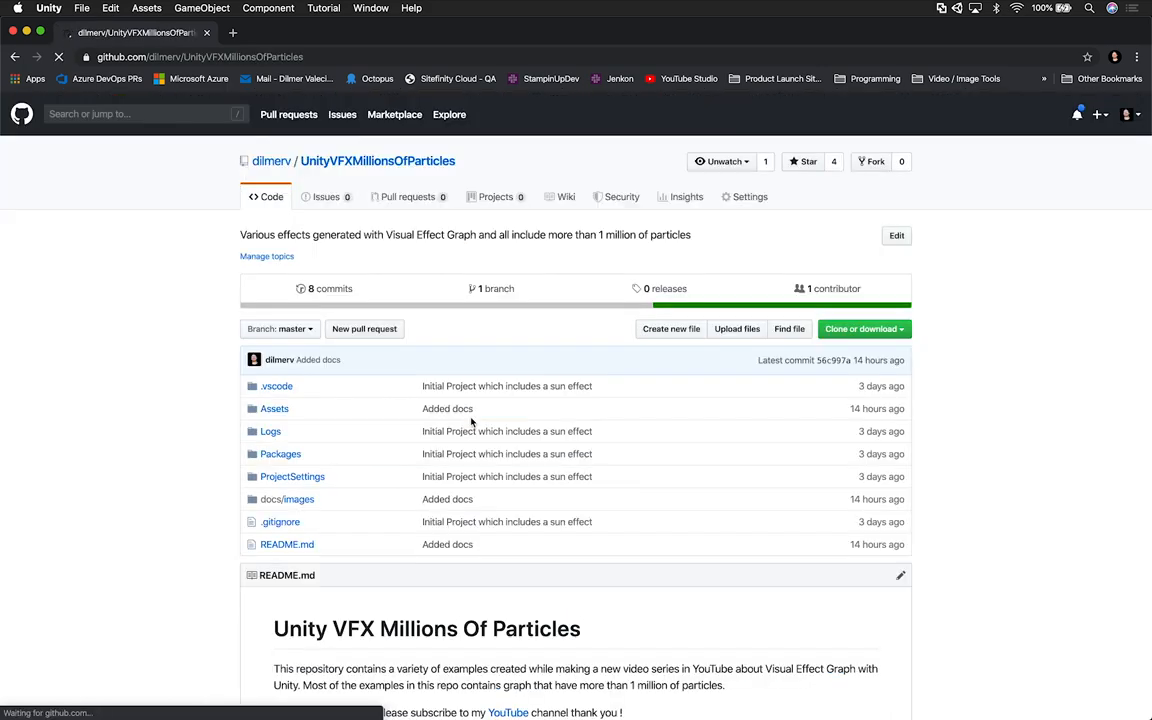
scroll(540, 490, down, 5)
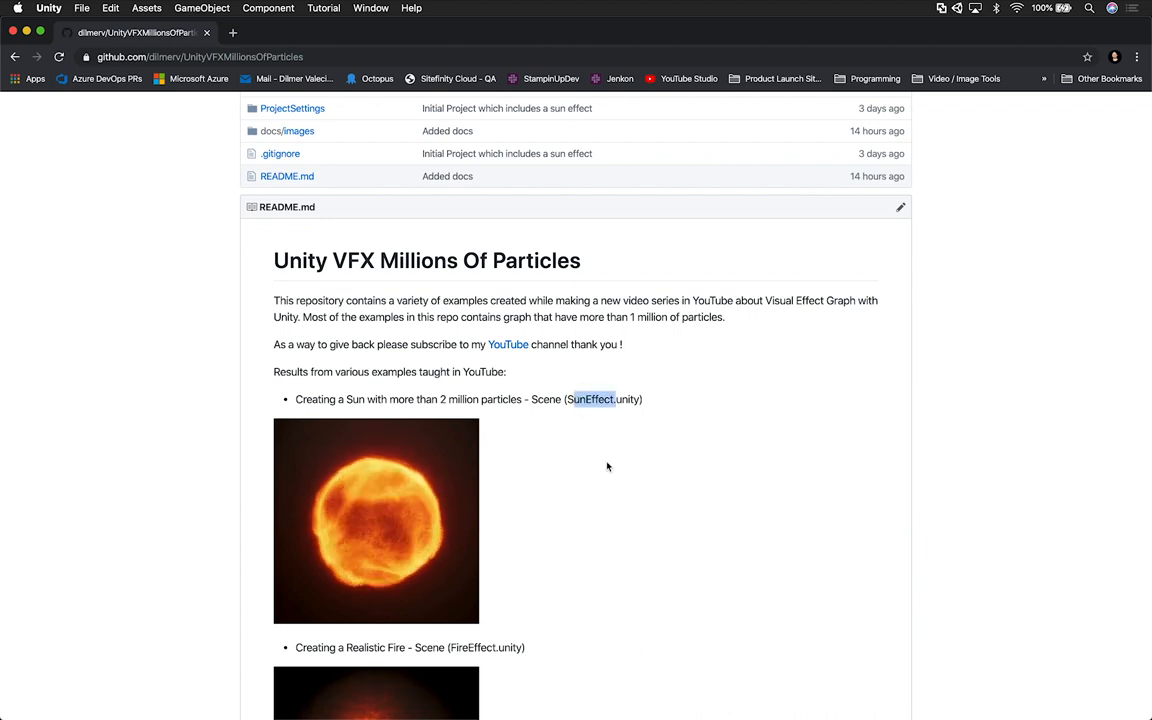
scroll(607, 466, down, 1)
scroll(607, 466, down, 2)
scroll(607, 470, down, 3)
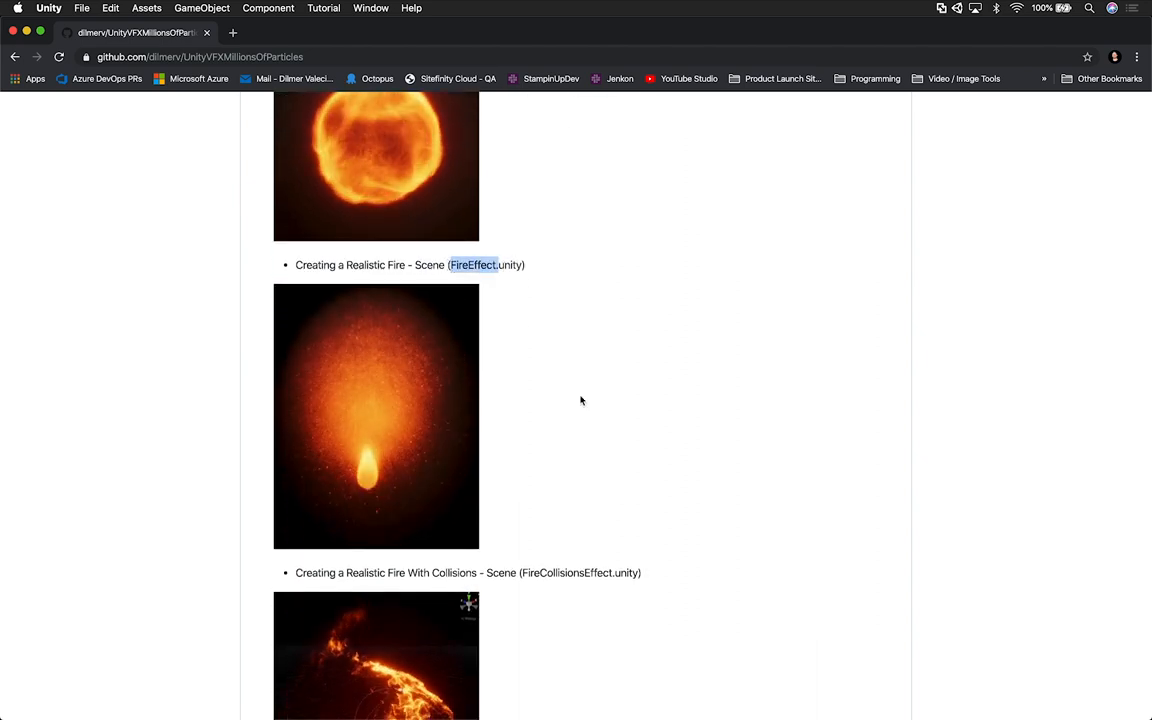
scroll(580, 400, down, 1)
scroll(580, 395, down, 3)
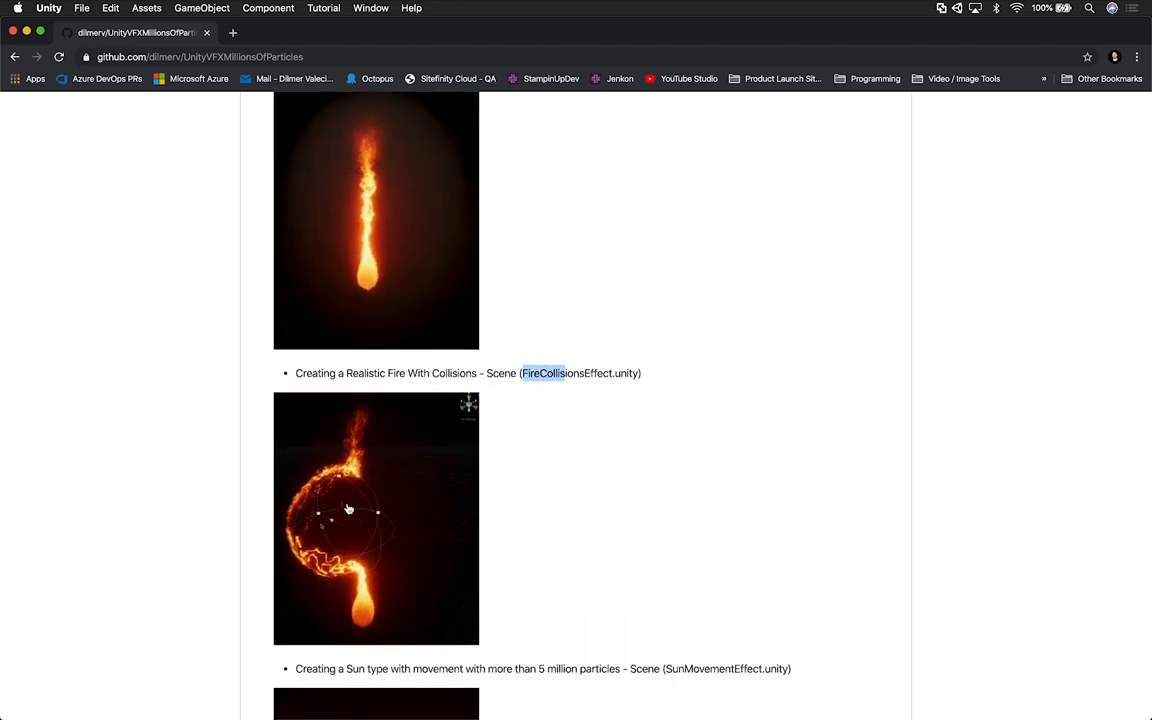
scroll(622, 518, down, 2)
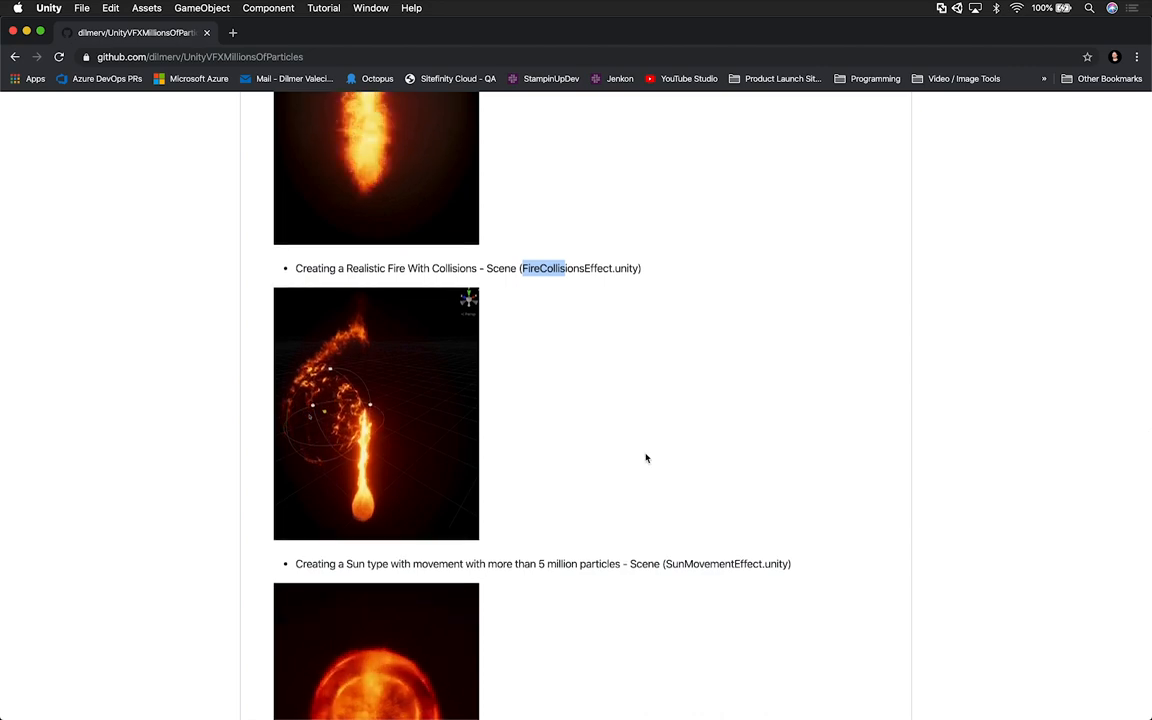
scroll(632, 455, down, 5)
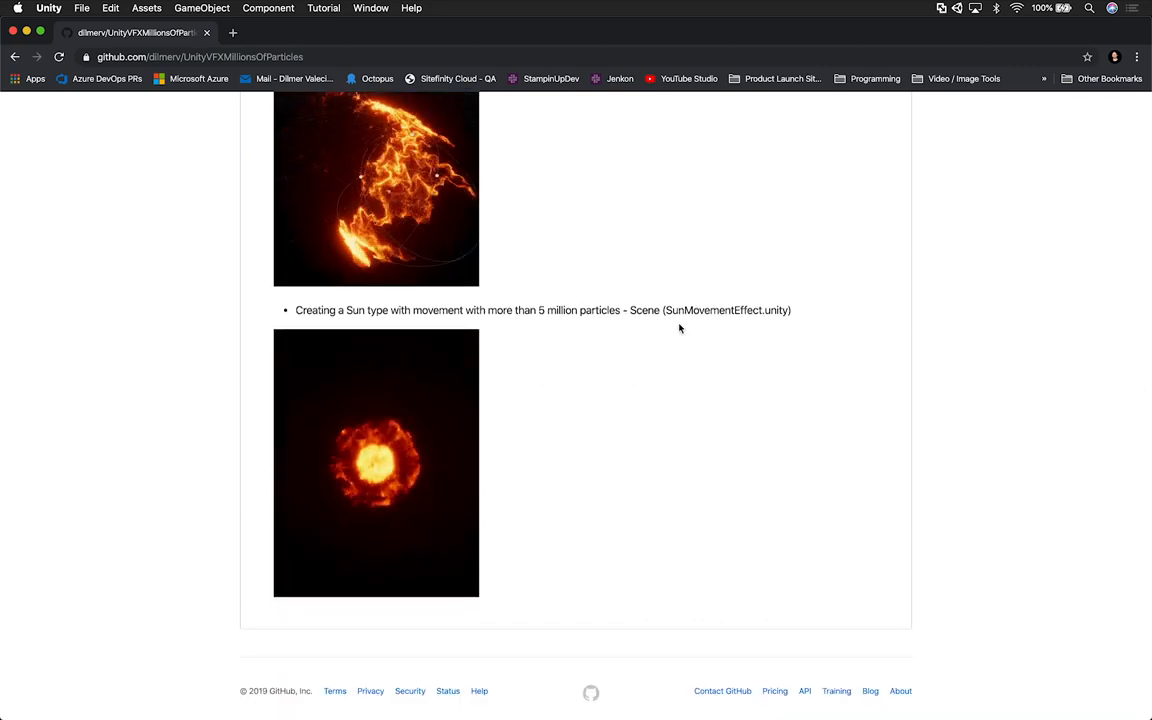
scroll(679, 328, up, 15)
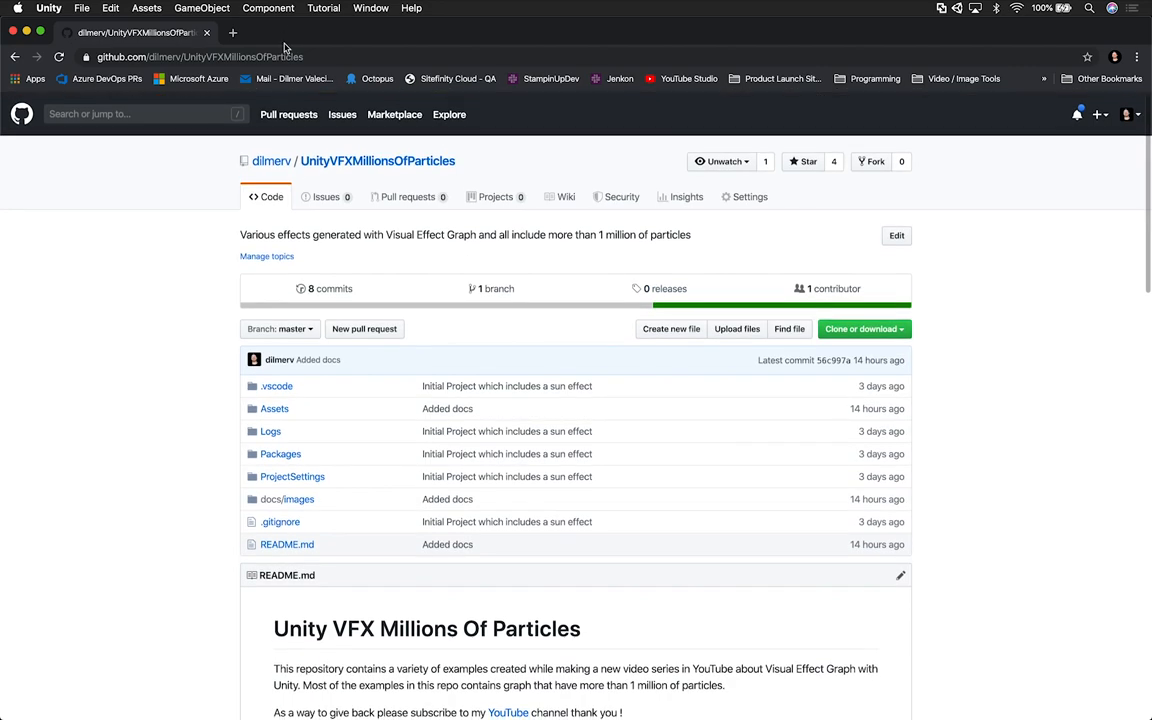
click(287, 57)
text(twitter.com)
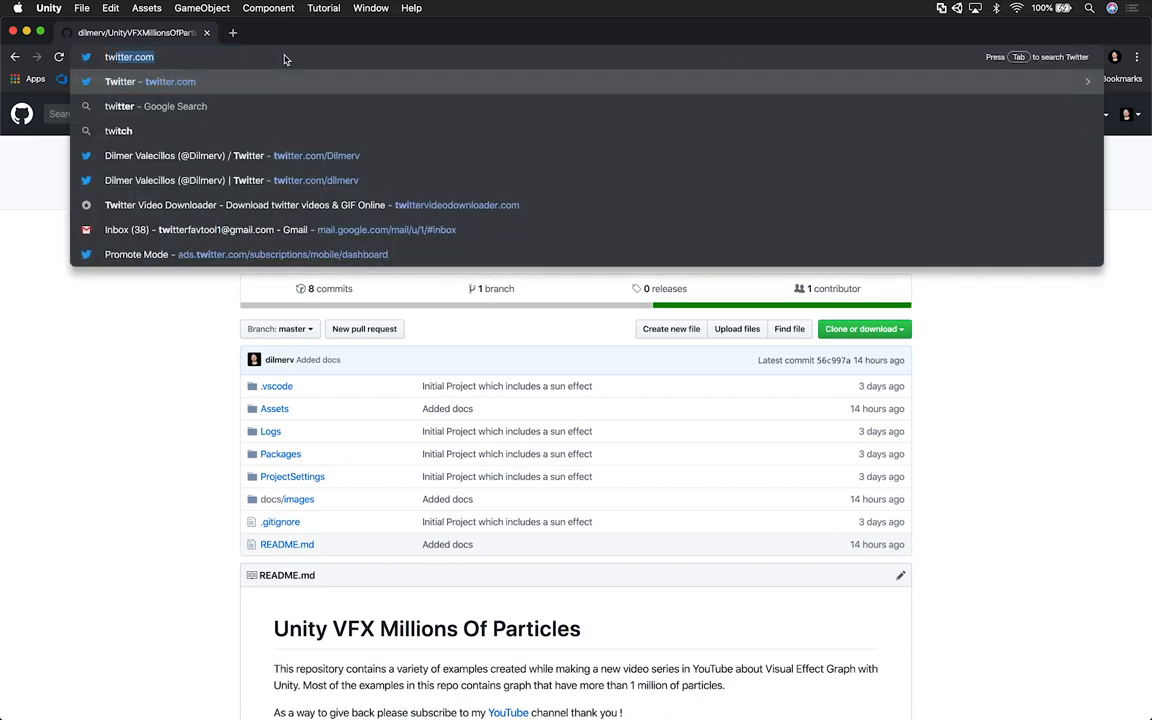
Load the Twitter profile page with the turbulence sun VFX clip
key(Down)
key(Down)
key(Down)
key(Return)
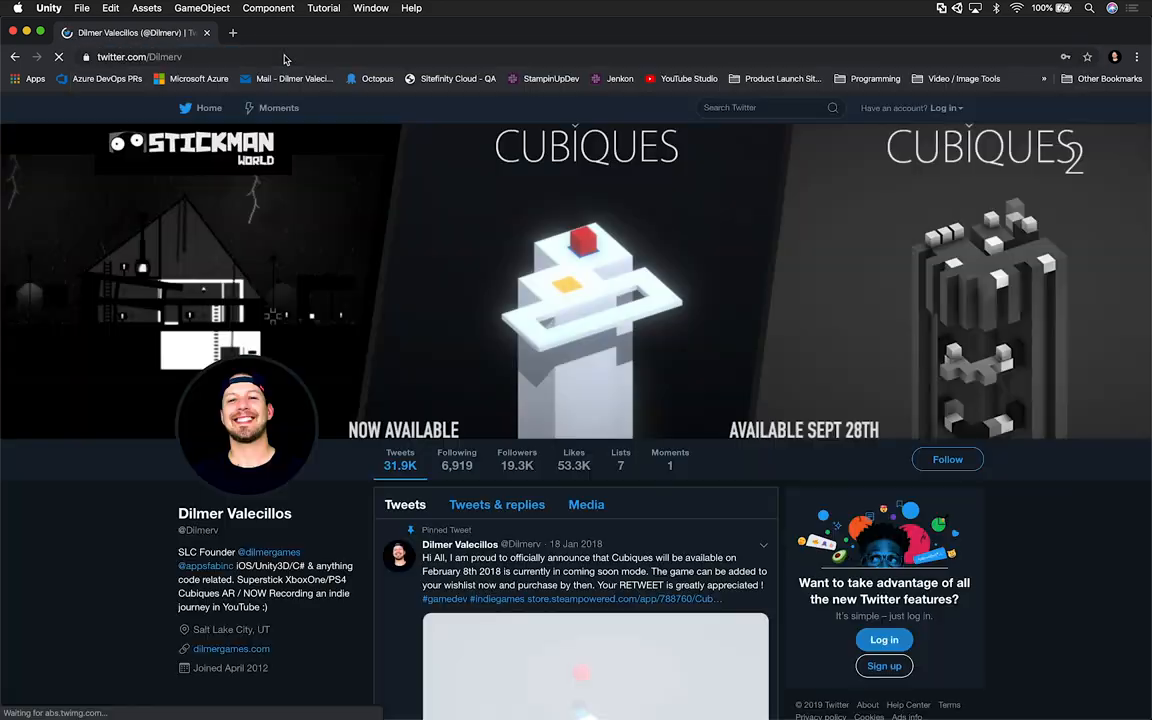
scroll(351, 293, down, 2)
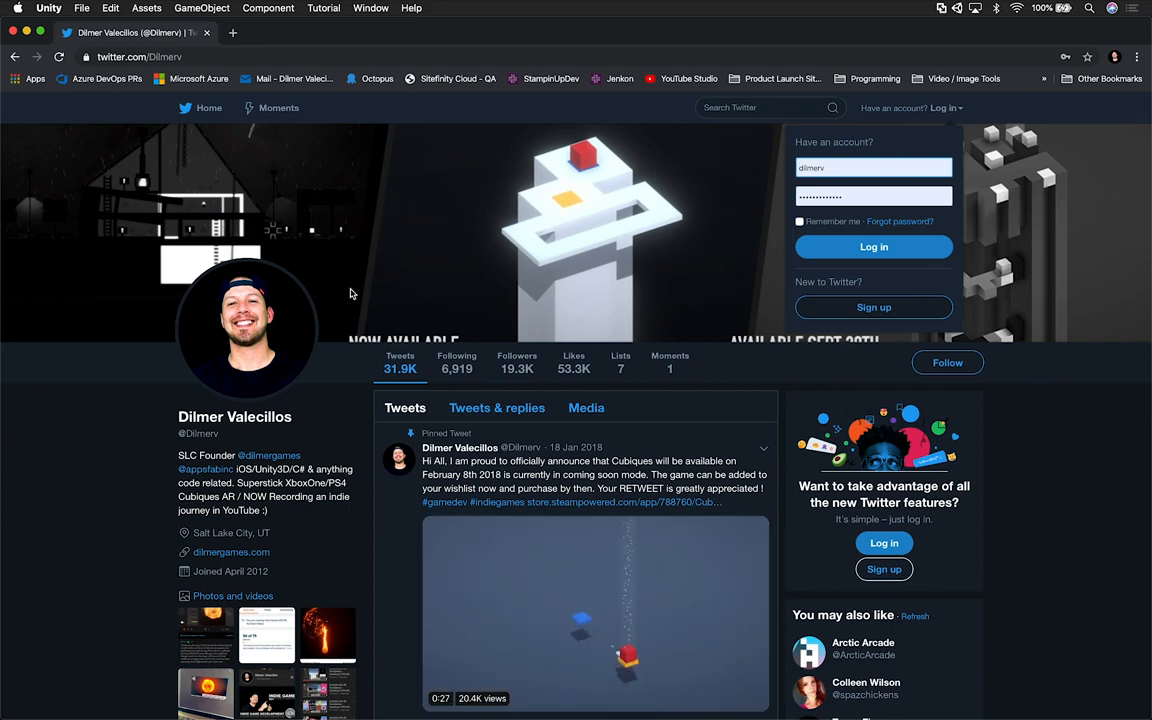
scroll(351, 293, down, 4)
scroll(323, 545, down, 4)
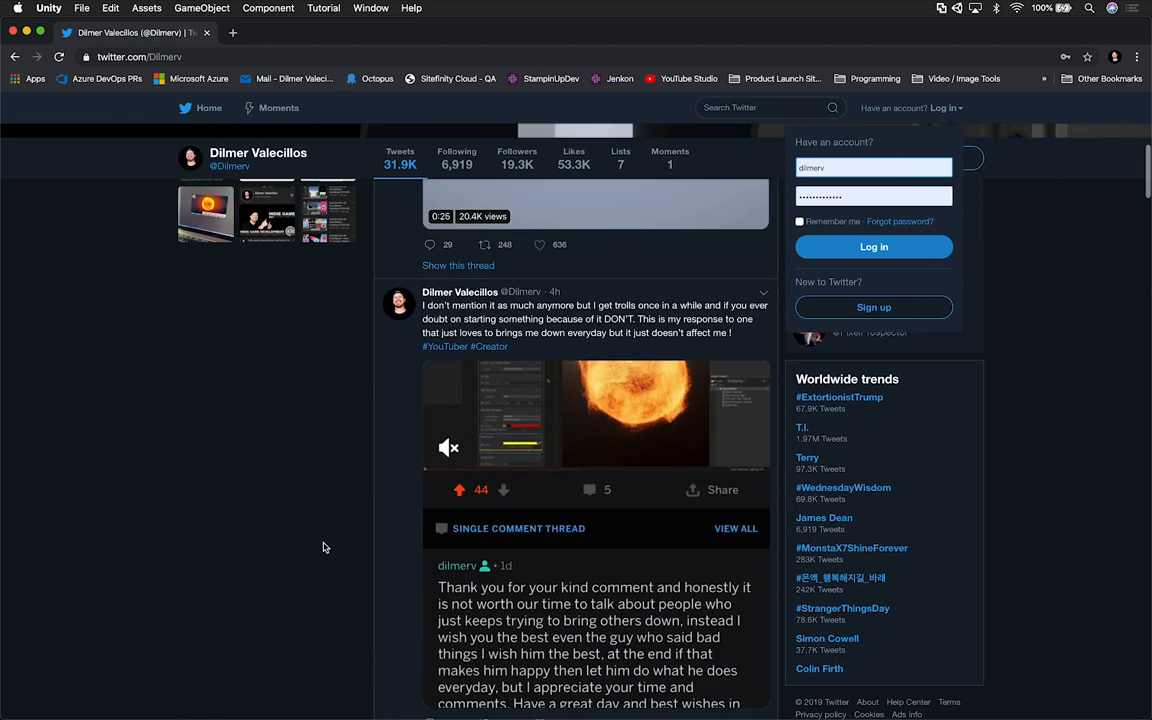
scroll(325, 545, down, 2)
scroll(438, 432, down, 5)
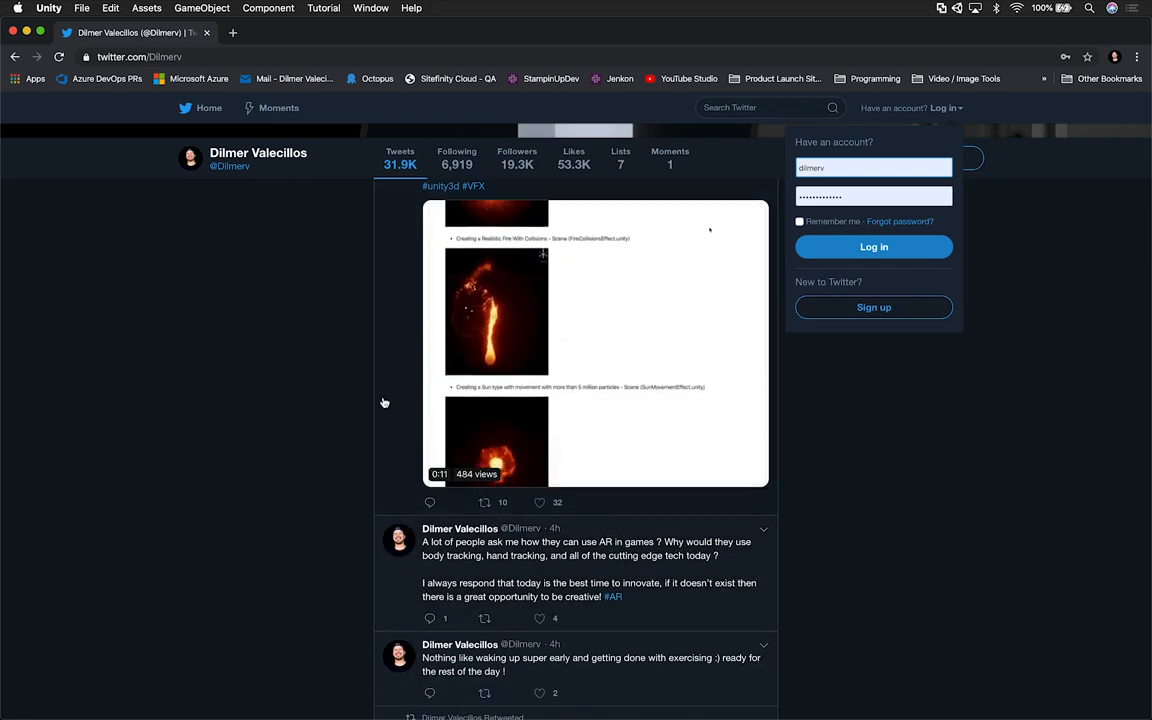
scroll(383, 403, down, 2)
scroll(315, 495, down, 3)
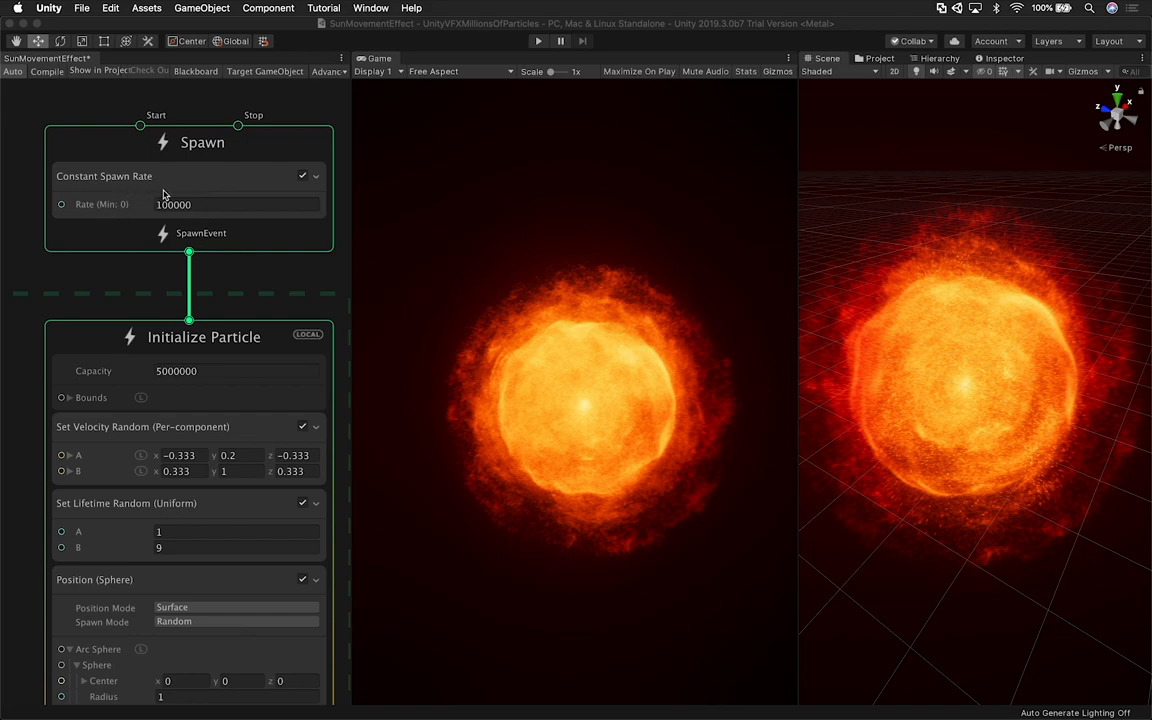
click(194, 207)
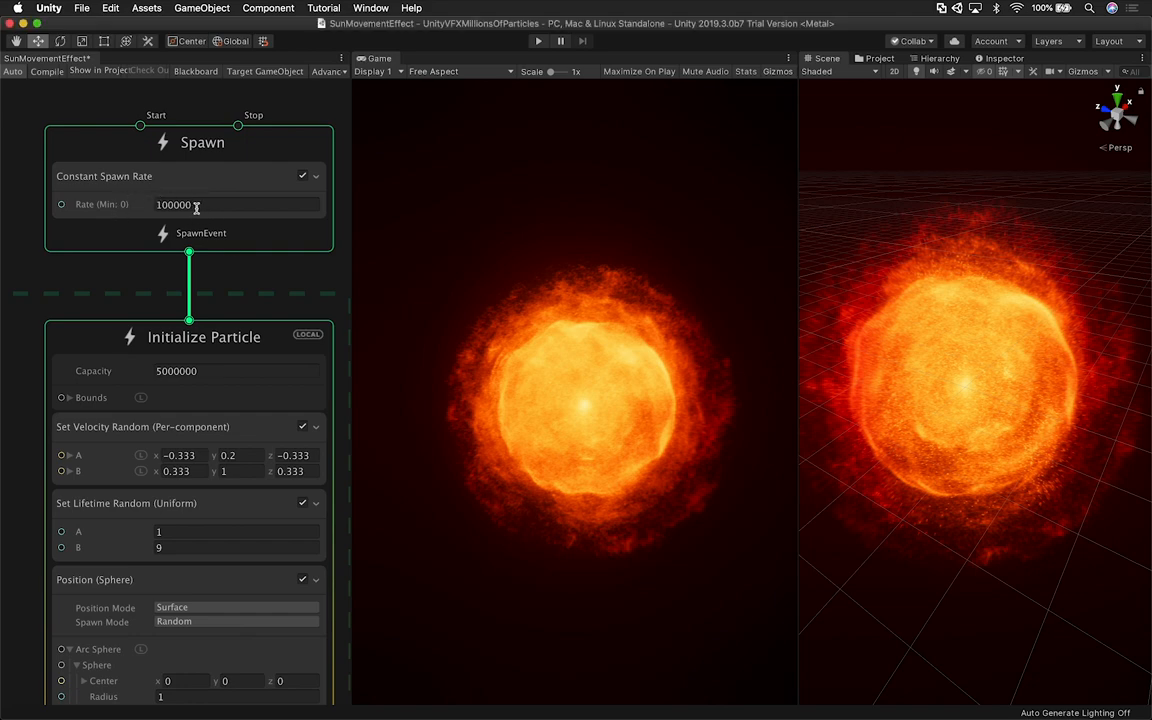
click(172, 206)
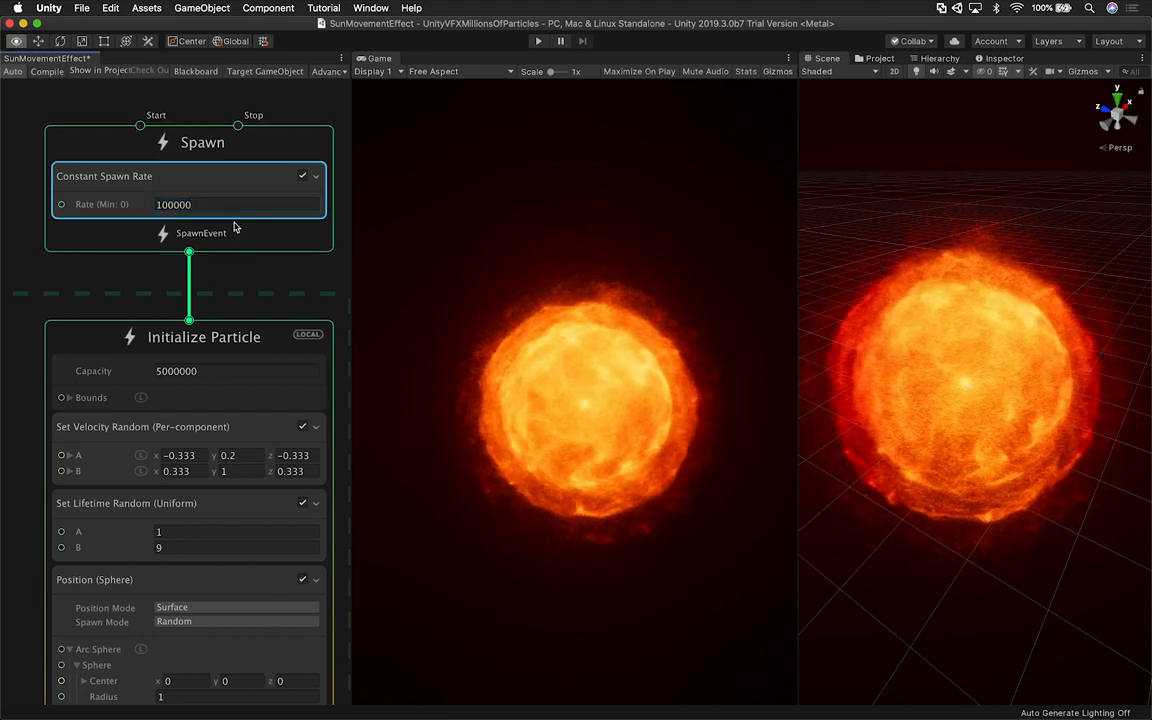
scroll(237, 150, down, 5)
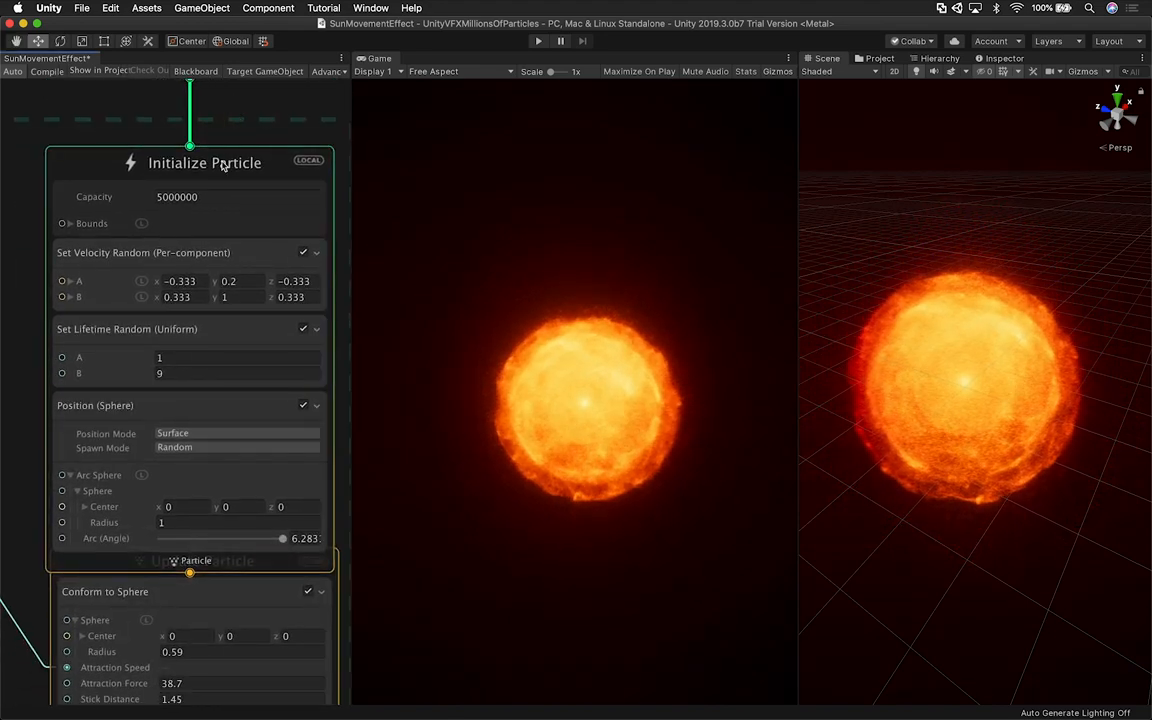
click(69, 223)
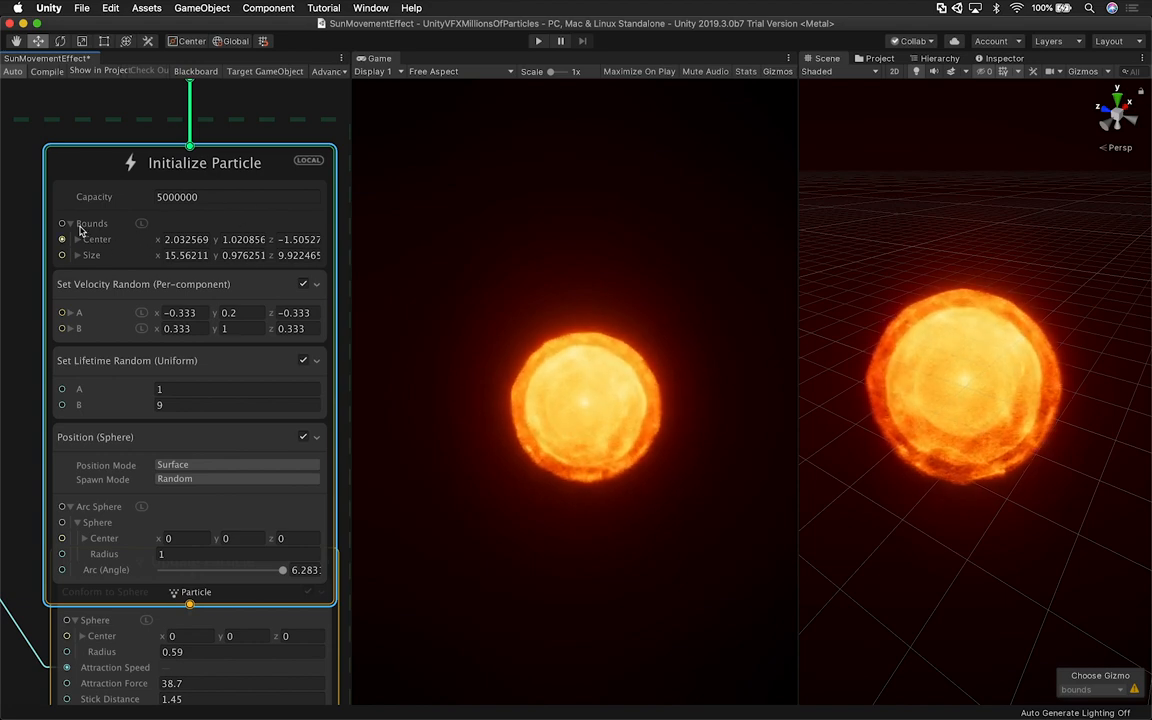
click(70, 224)
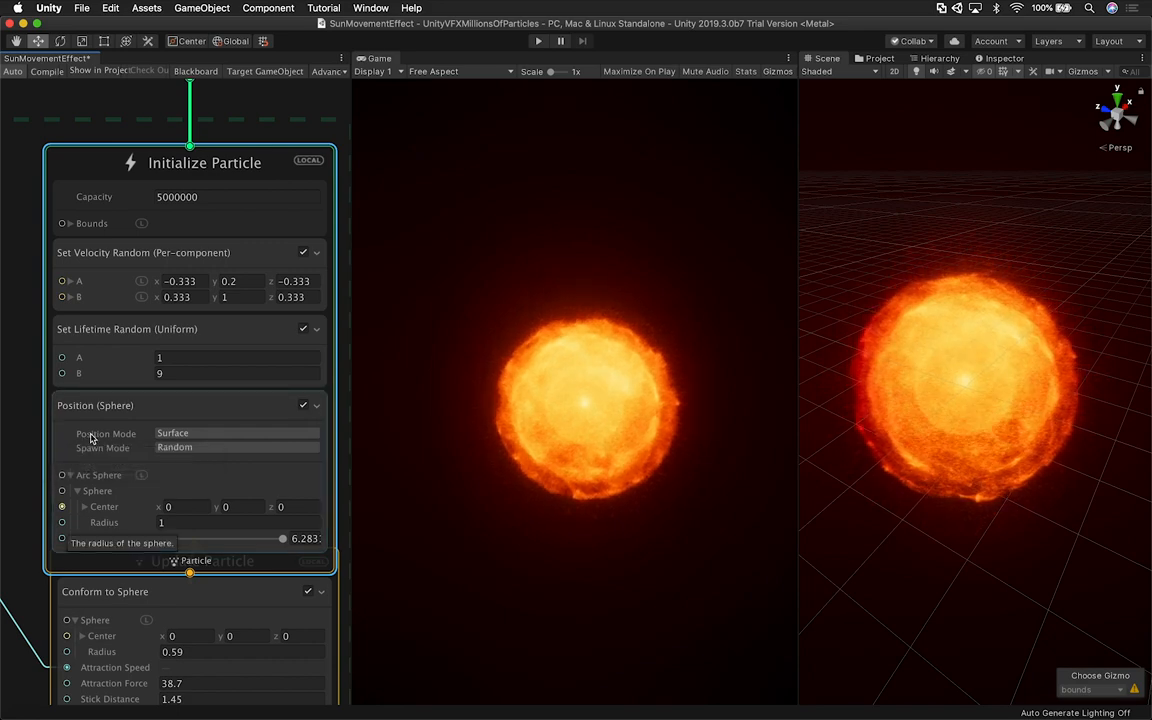
scroll(20, 420, down, 3)
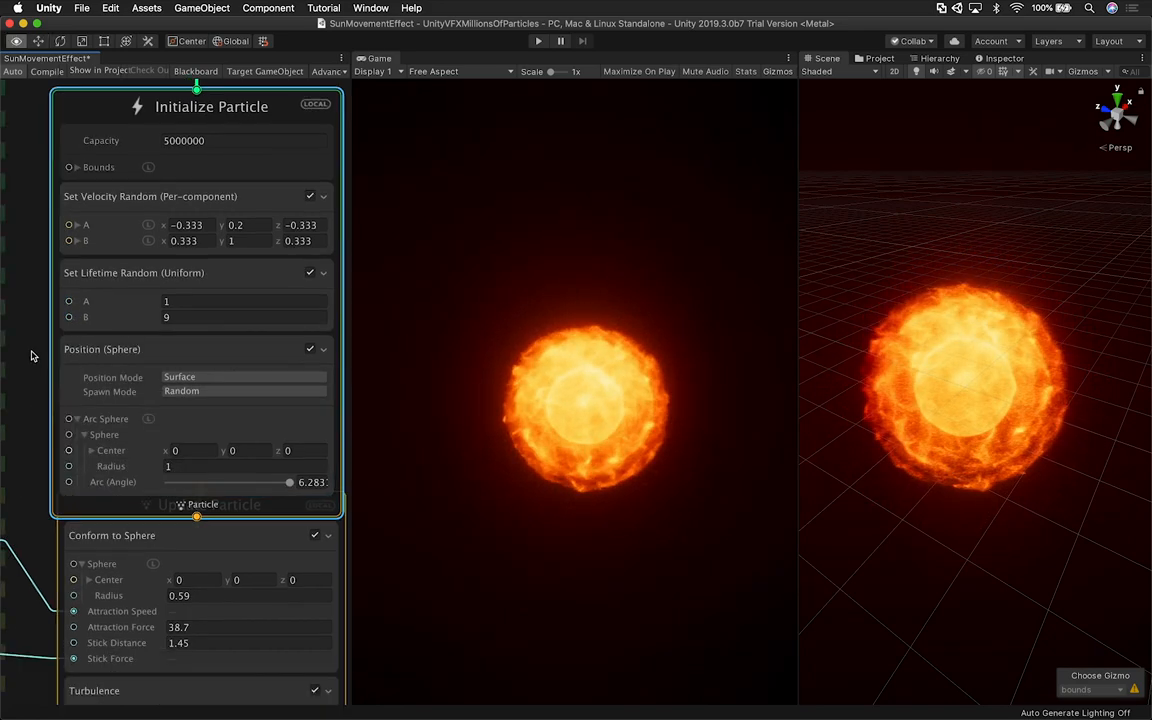
scroll(26, 316, down, 5)
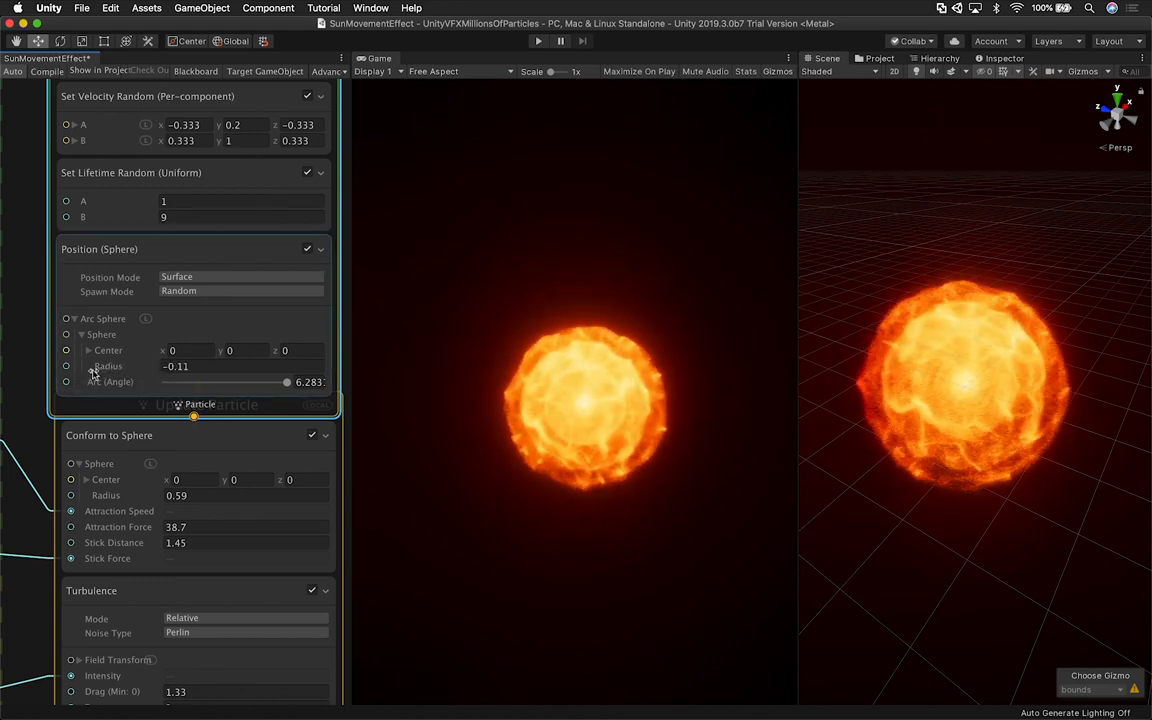
drag(93, 372, 600, 411)
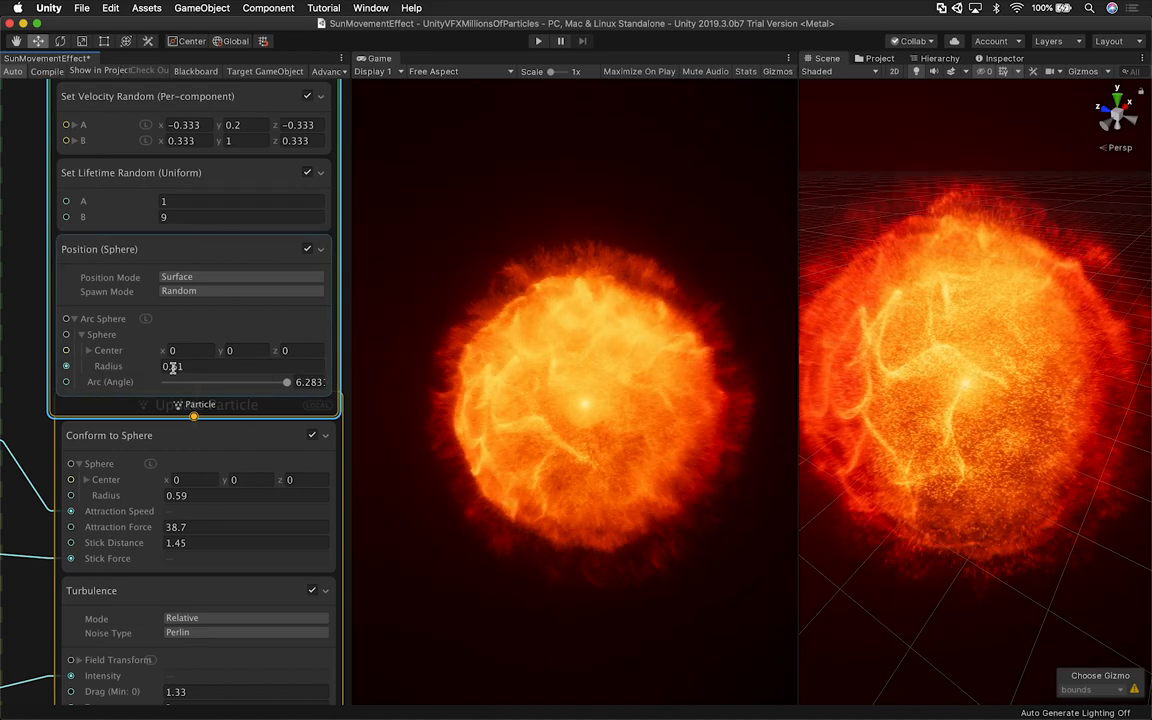
mouse_move(134, 371)
mouse_down()
mouse_move(519, 375)
mouse_move(565, 393)
mouse_up()
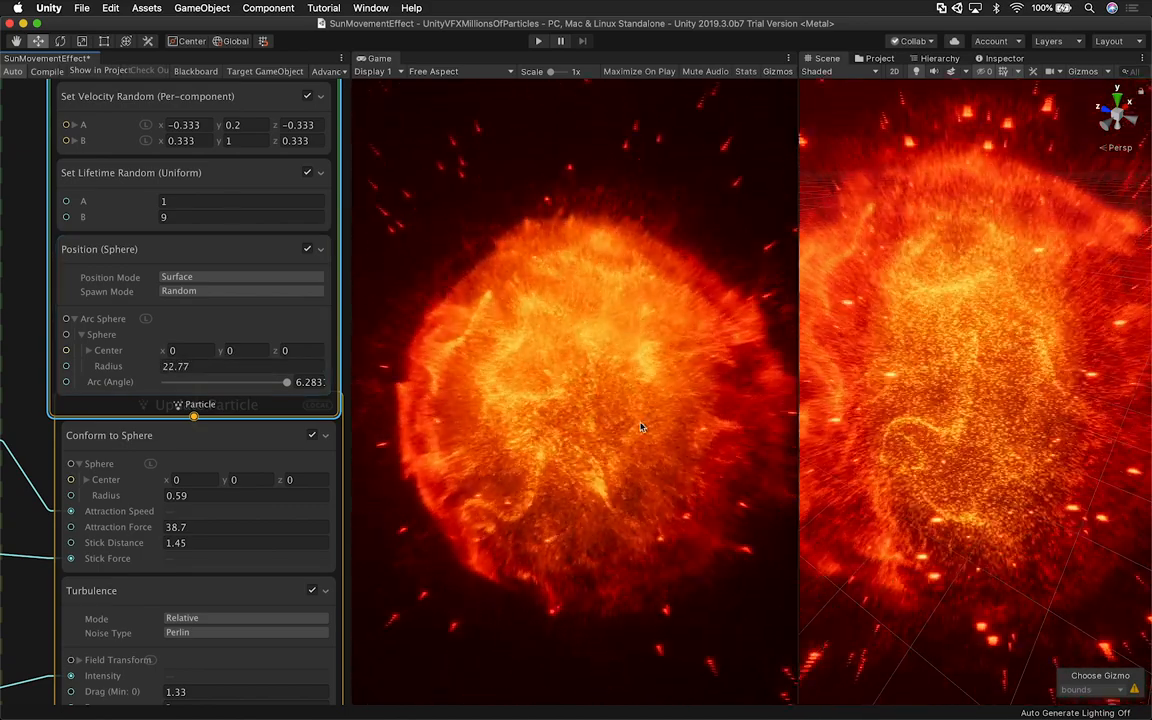
double_click(300, 366)
text(0.6)
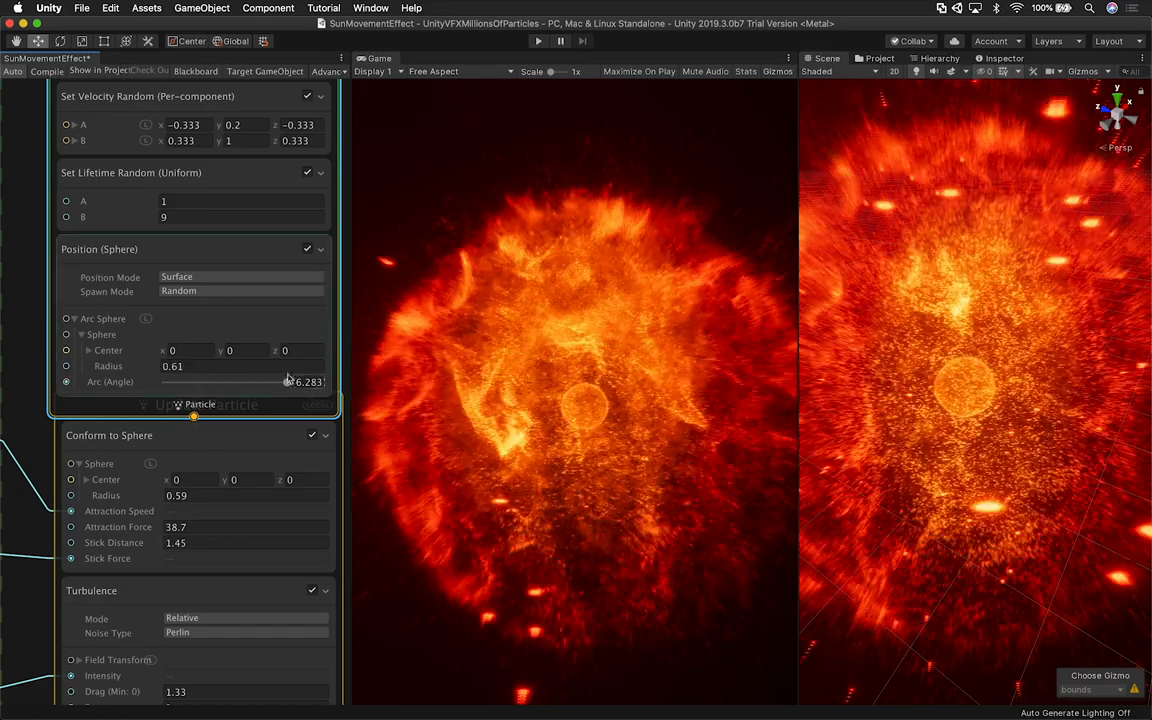
text(1)
key(Return)
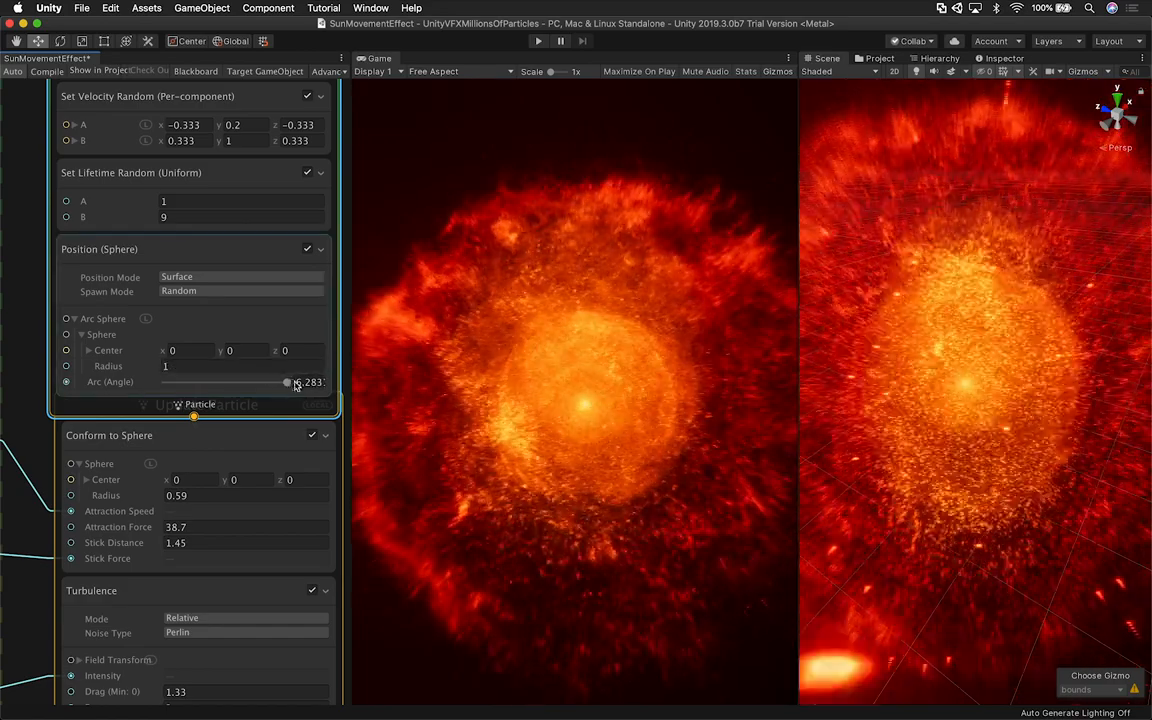
drag(273, 385, 184, 383)
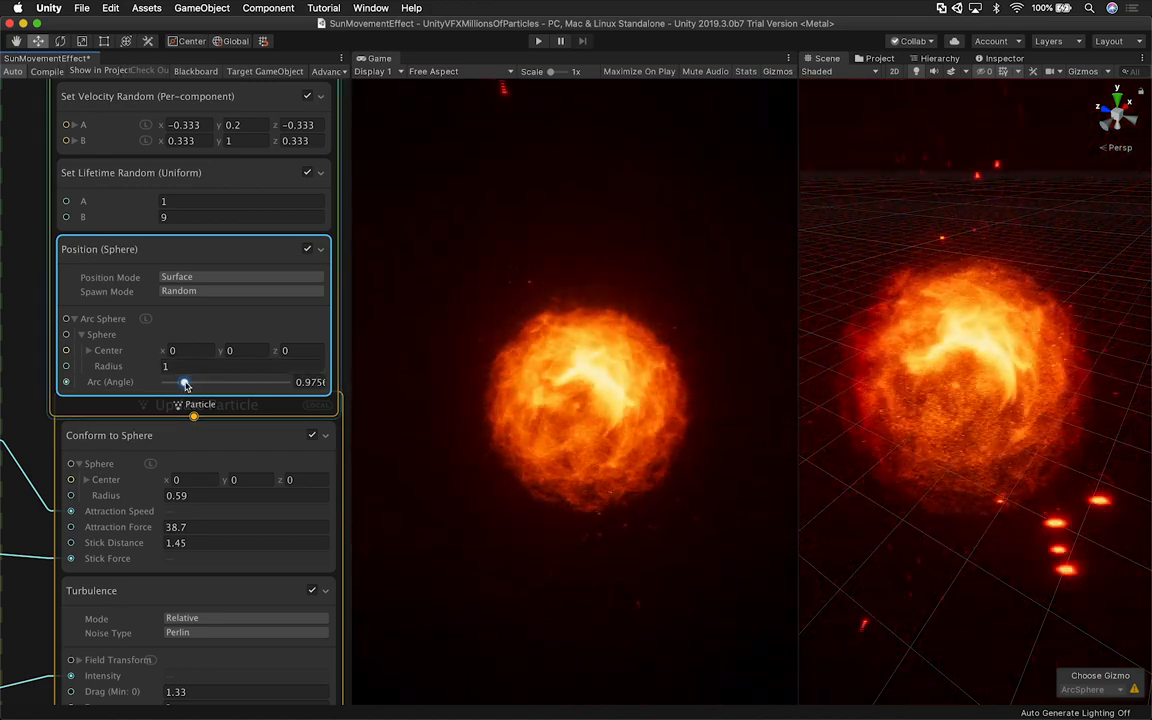
drag(249, 389, 290, 383)
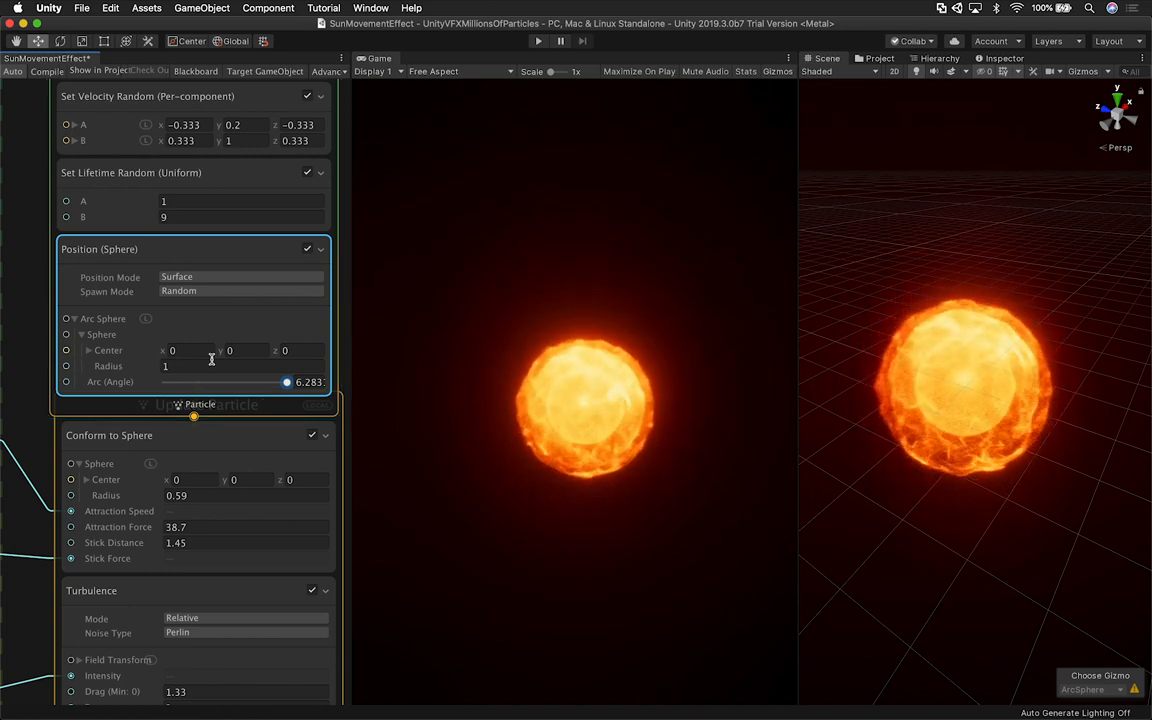
alt+drag(21, 360, 21, 434)
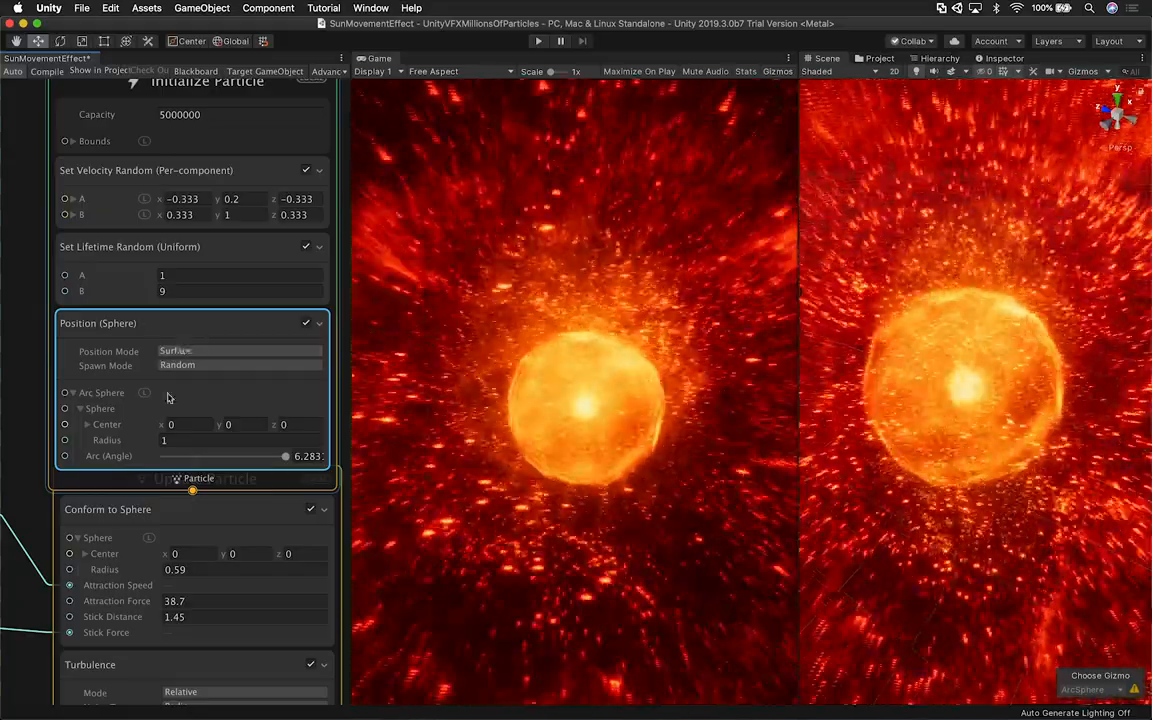
click(65, 408)
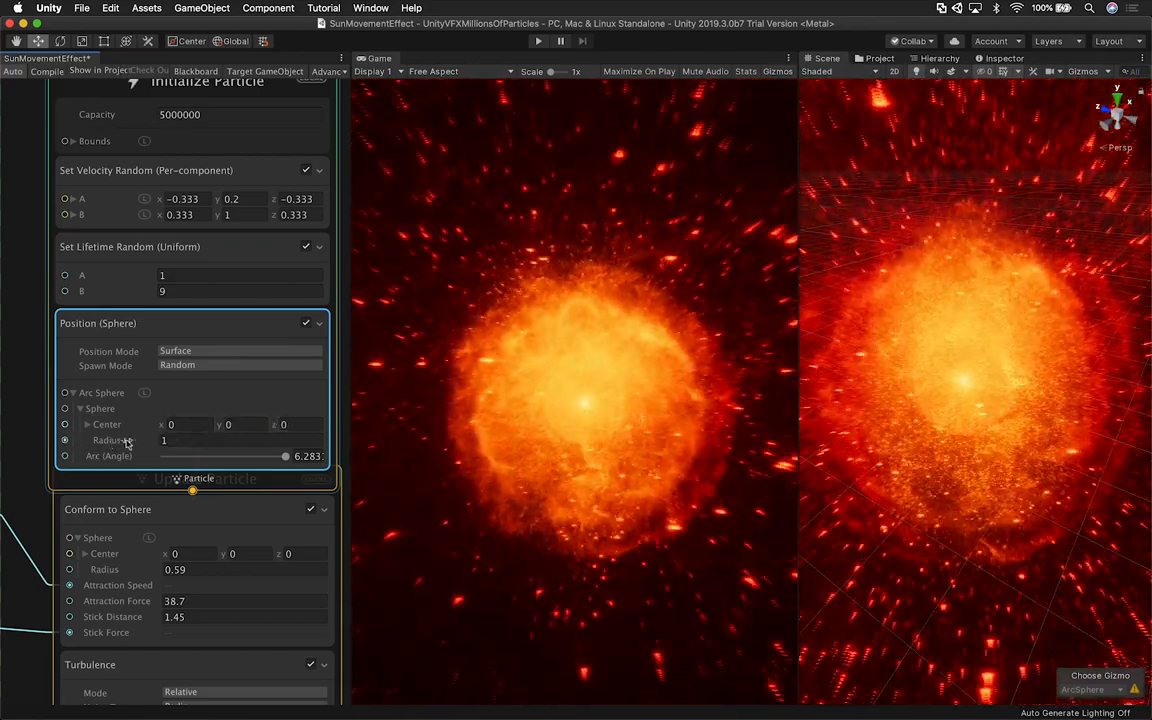
scroll(20, 340, down, 3)
scroll(16, 333, down, 3)
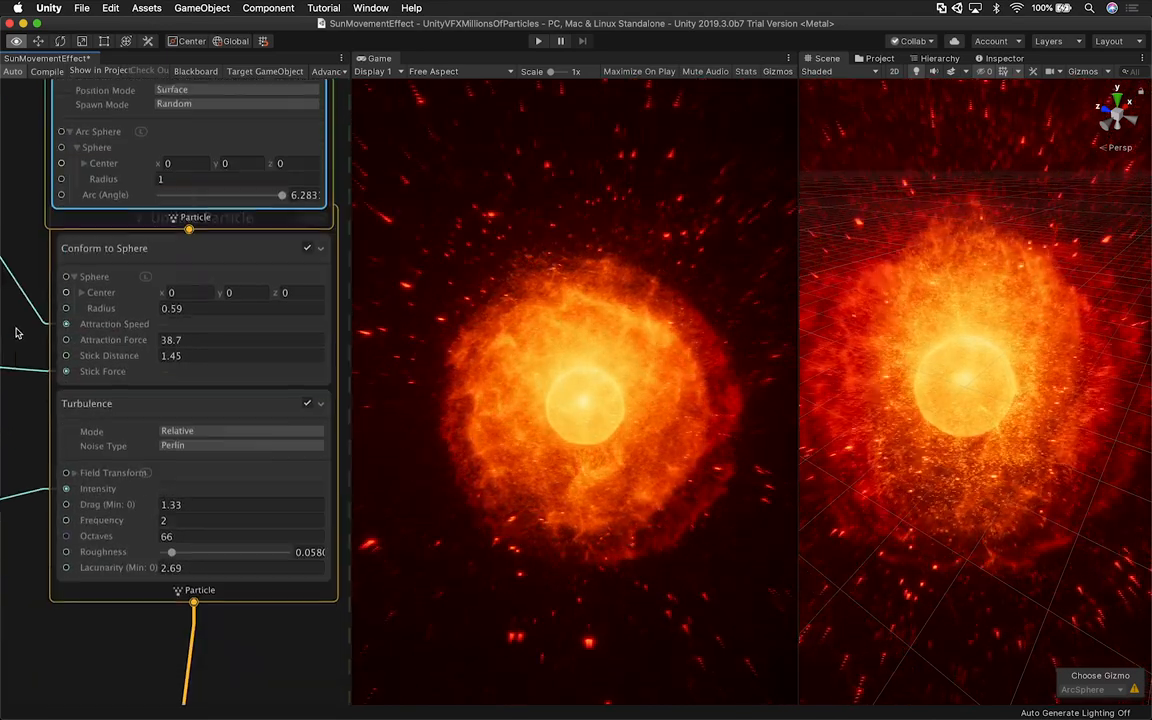
scroll(16, 333, up, 1)
scroll(60, 310, up, 1)
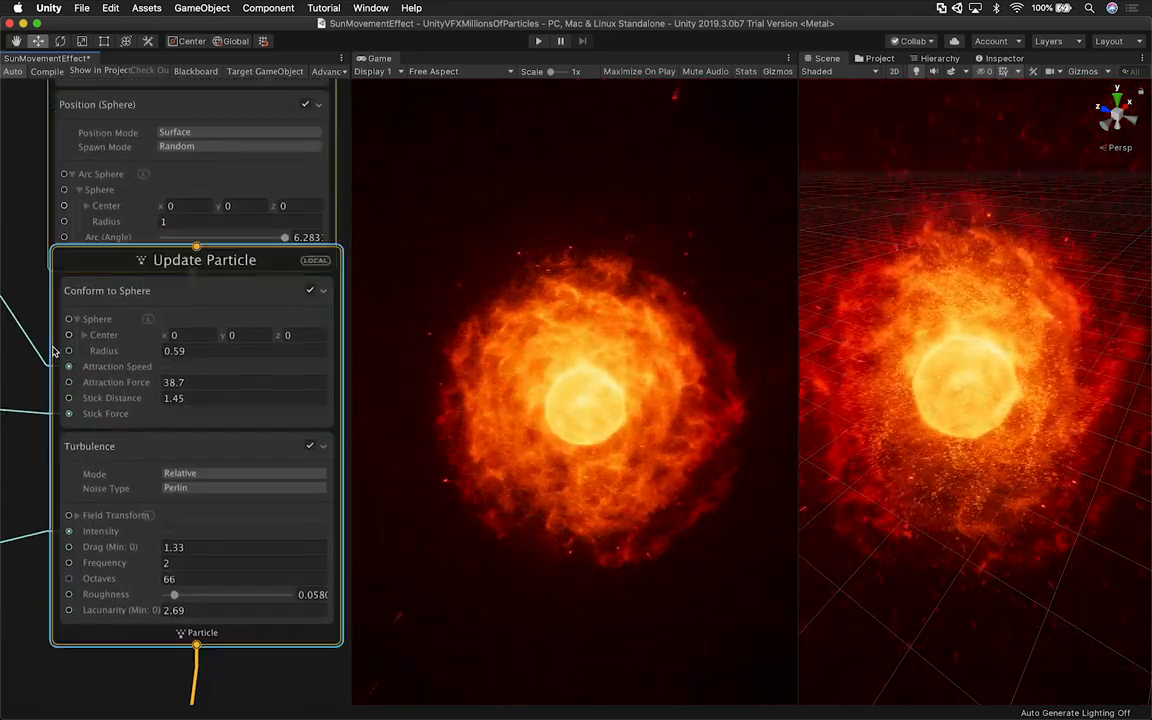
Lower the Update Particle node, widen the VFX Graph window and reframe the graph around it
drag(80, 262, 85, 316)
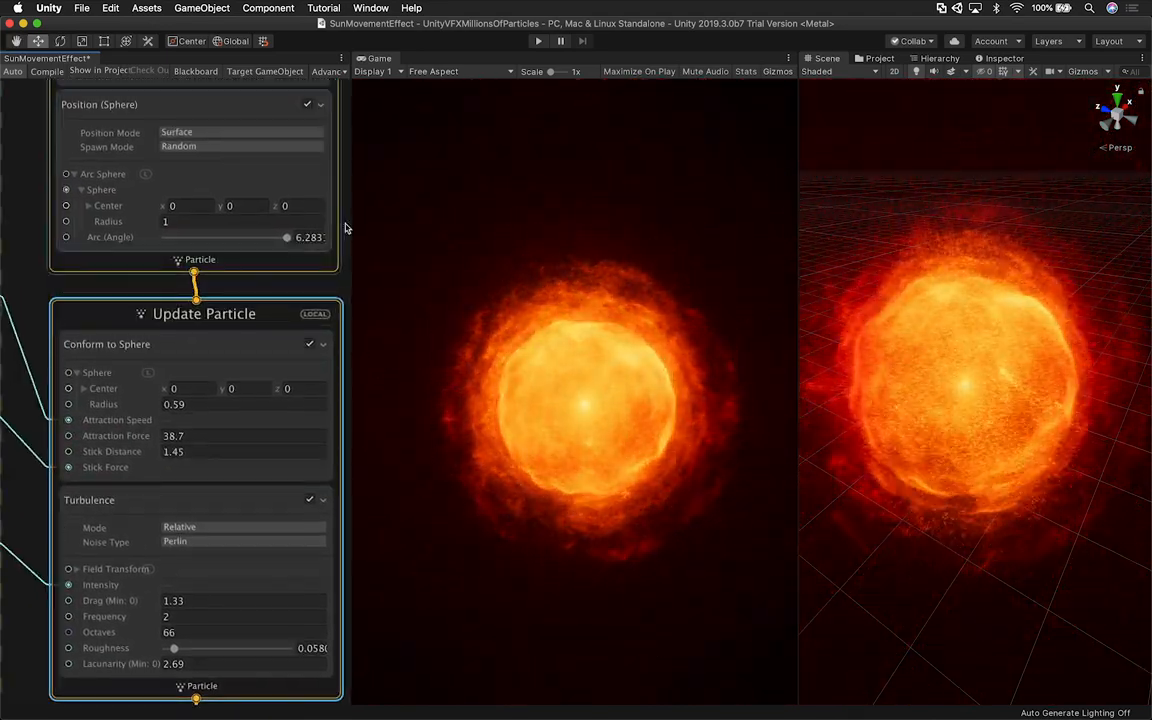
mouse_move(350, 223)
mouse_down()
mouse_move(629, 226)
mouse_move(579, 240)
mouse_up()
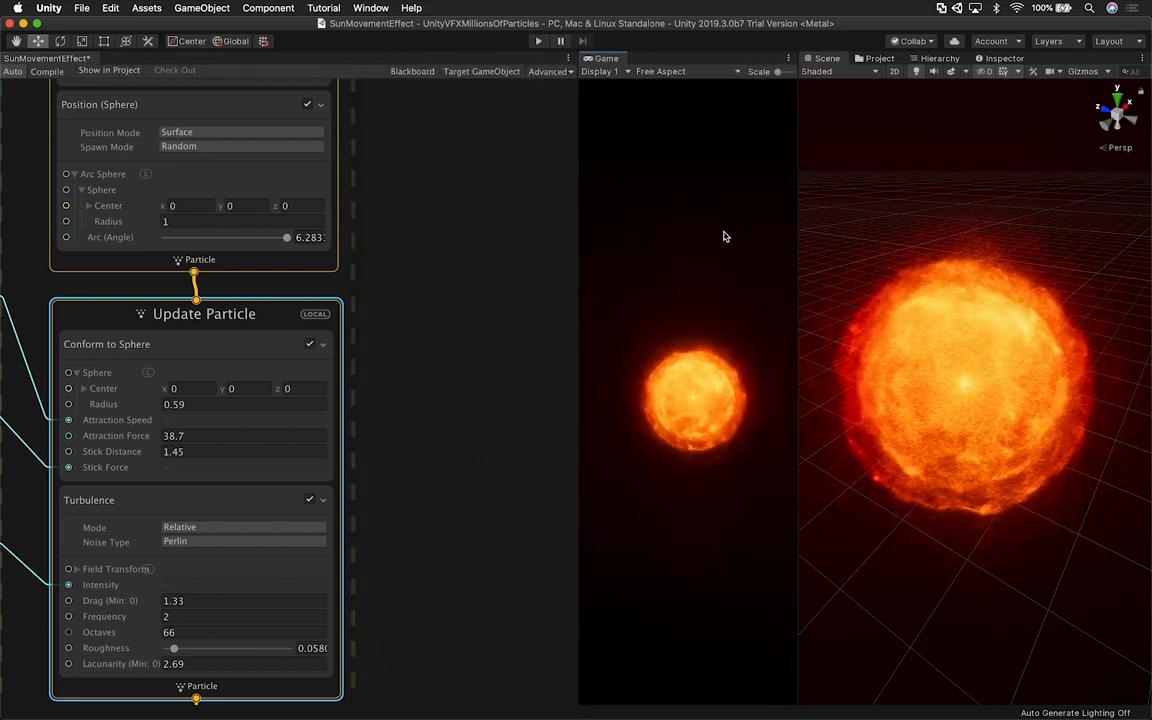
drag(797, 232, 911, 234)
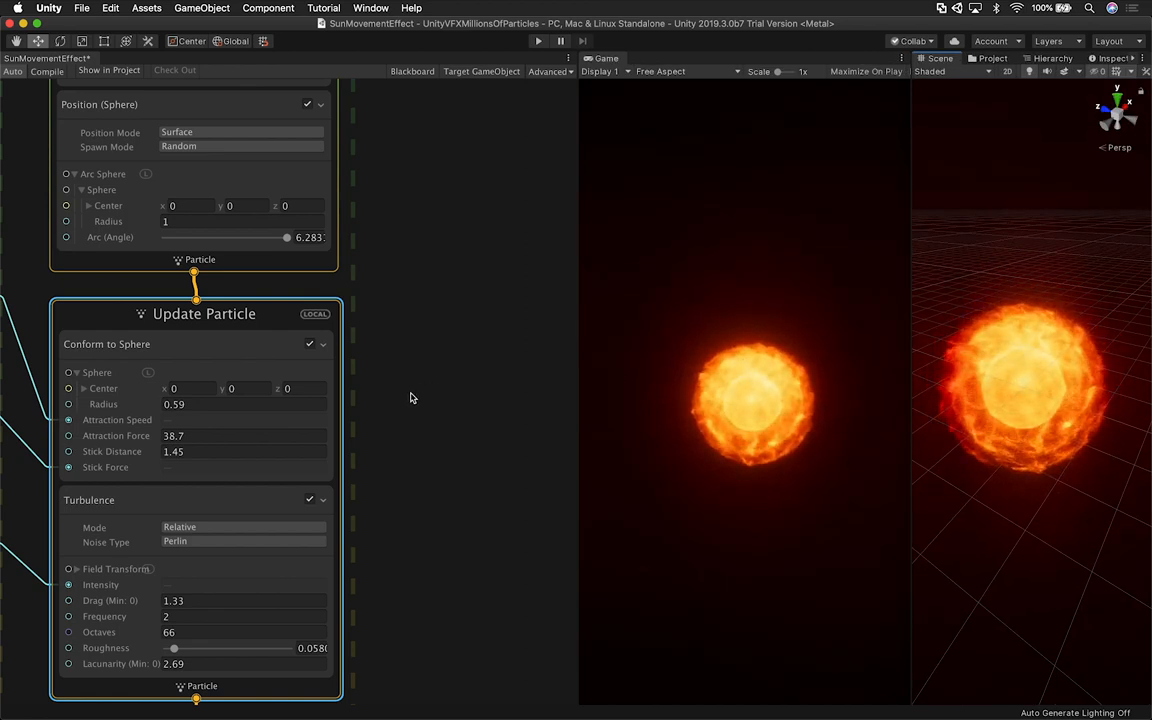
alt+drag(410, 398, 532, 398)
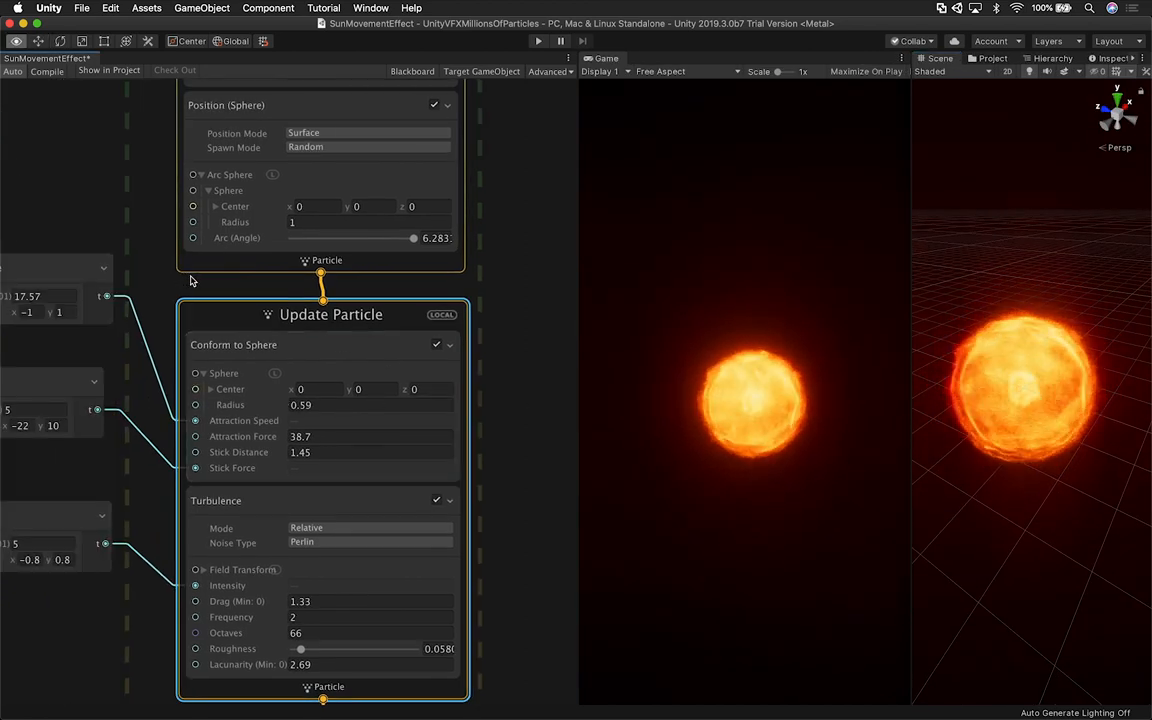
alt+drag(178, 378, 189, 304)
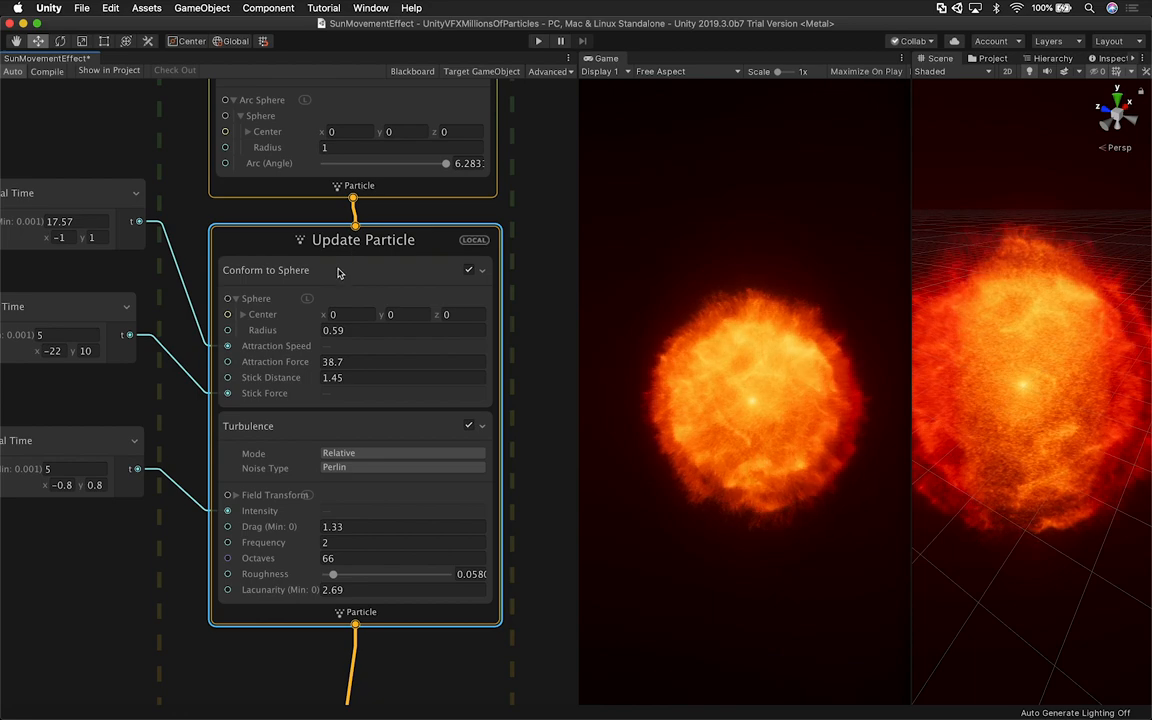
key(space)
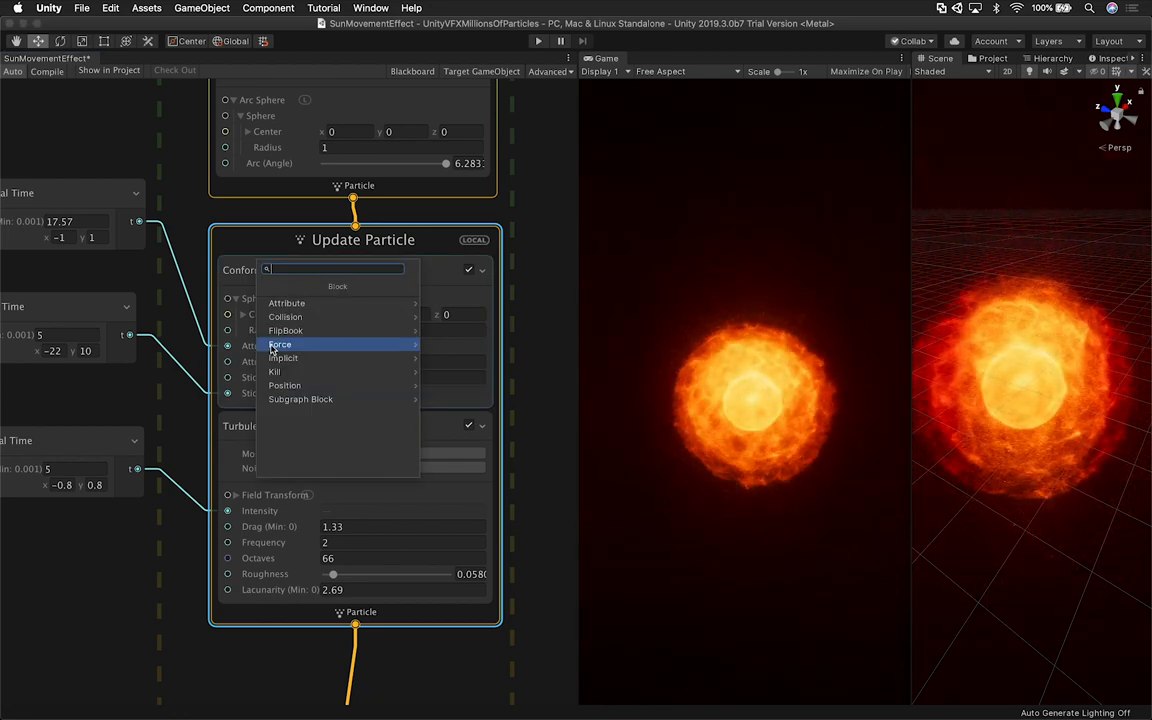
Browse the Force blocks without adding one, then toggle the Conform to Sphere block
click(316, 345)
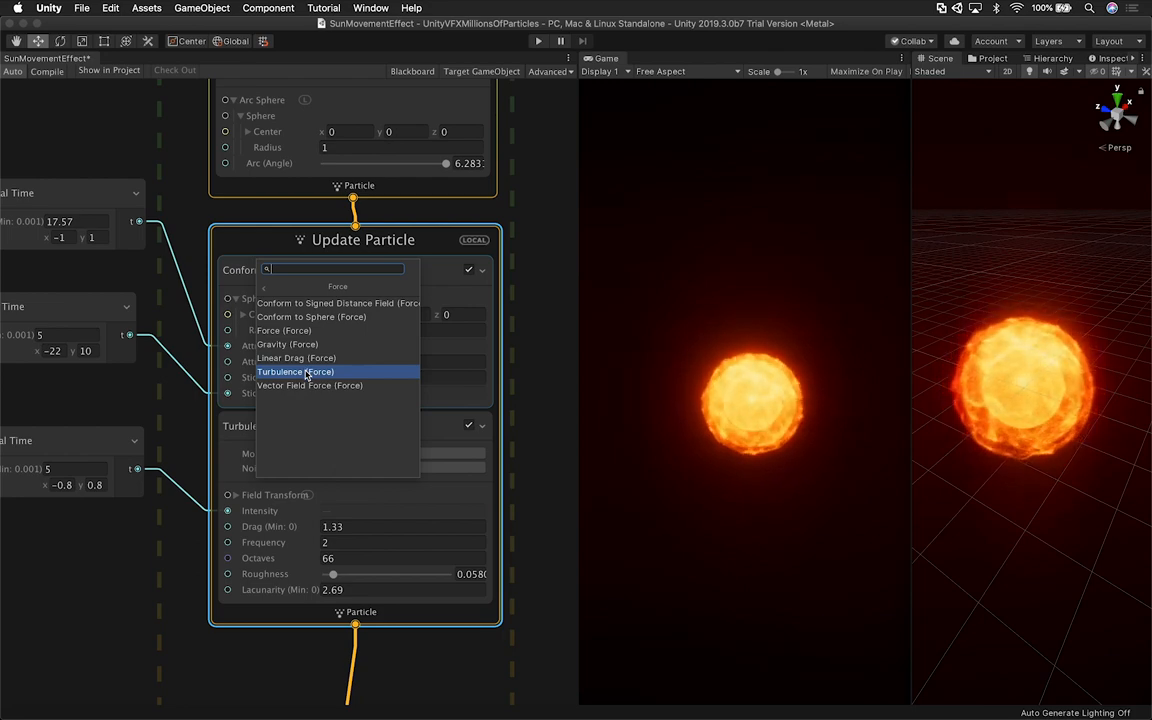
click(816, 399)
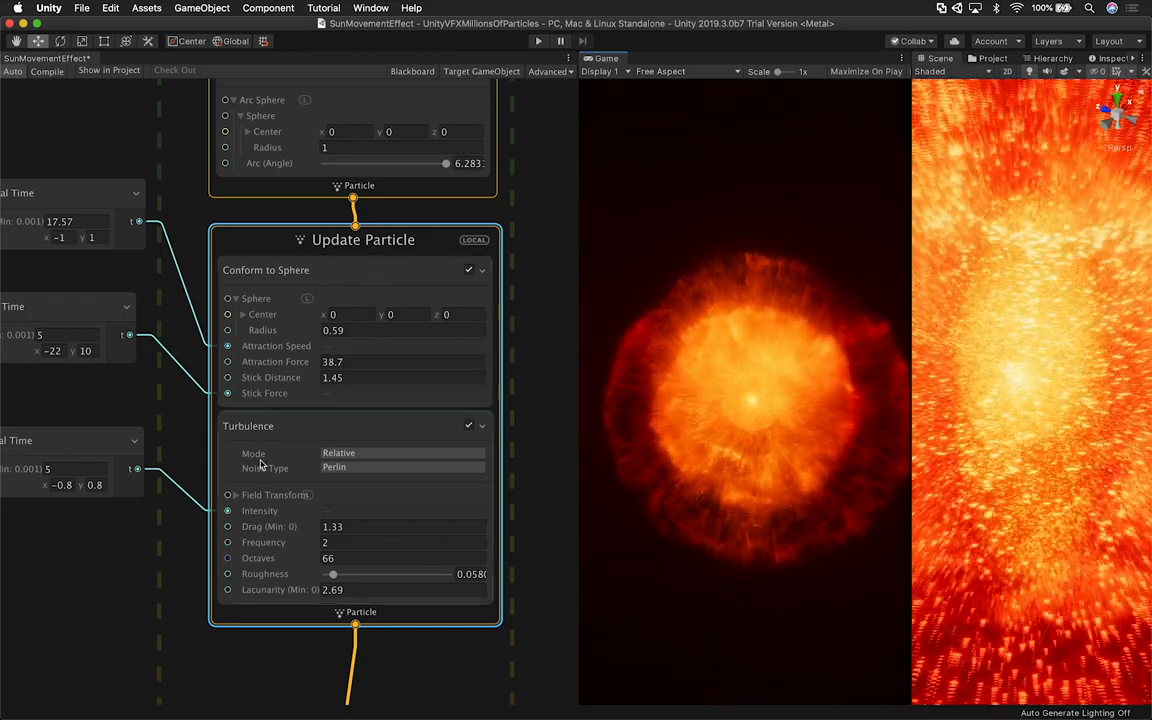
click(470, 271)
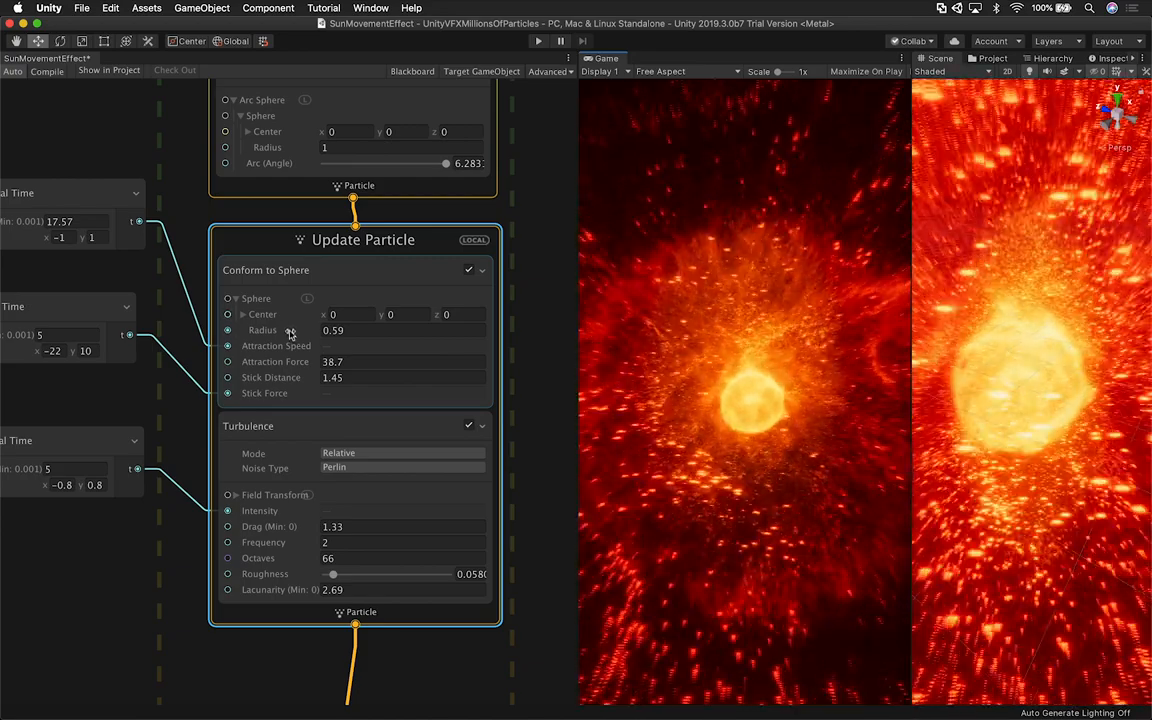
Set the Conform to Sphere radius to 0.59 and re-enable the block
mouse_move(290, 330)
mouse_down()
mouse_move(252, 335)
mouse_move(575, 333)
mouse_move(393, 327)
mouse_up()
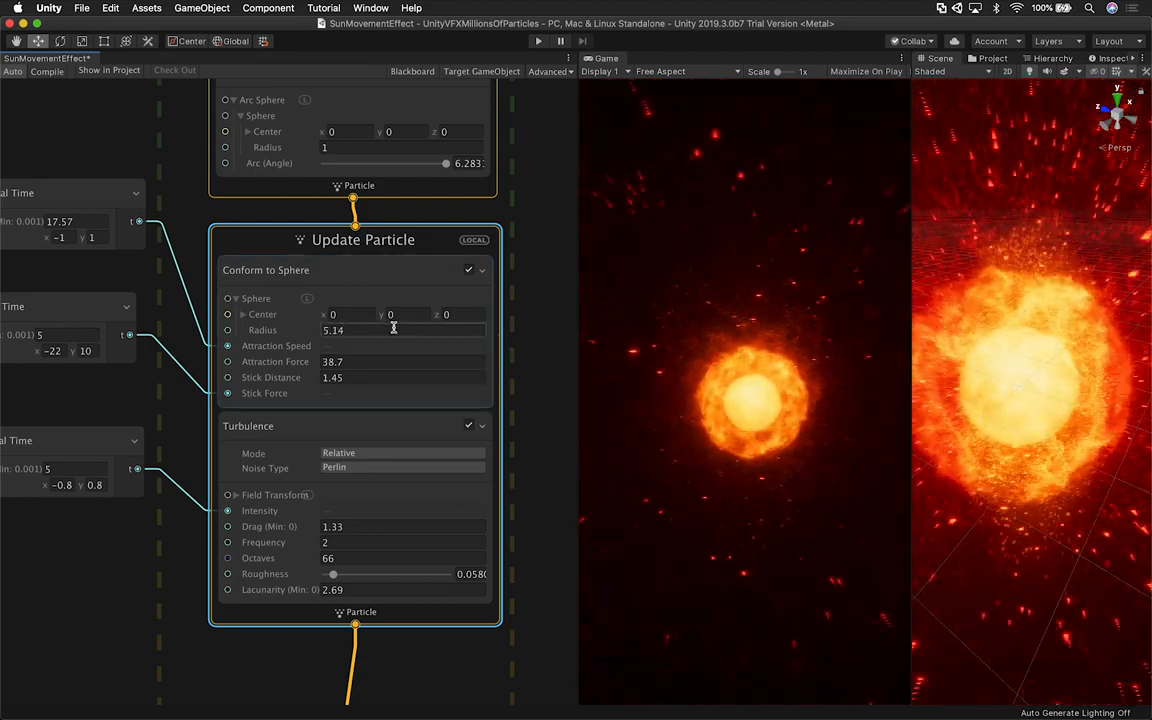
click(393, 330)
text(0.59)
key(Return)
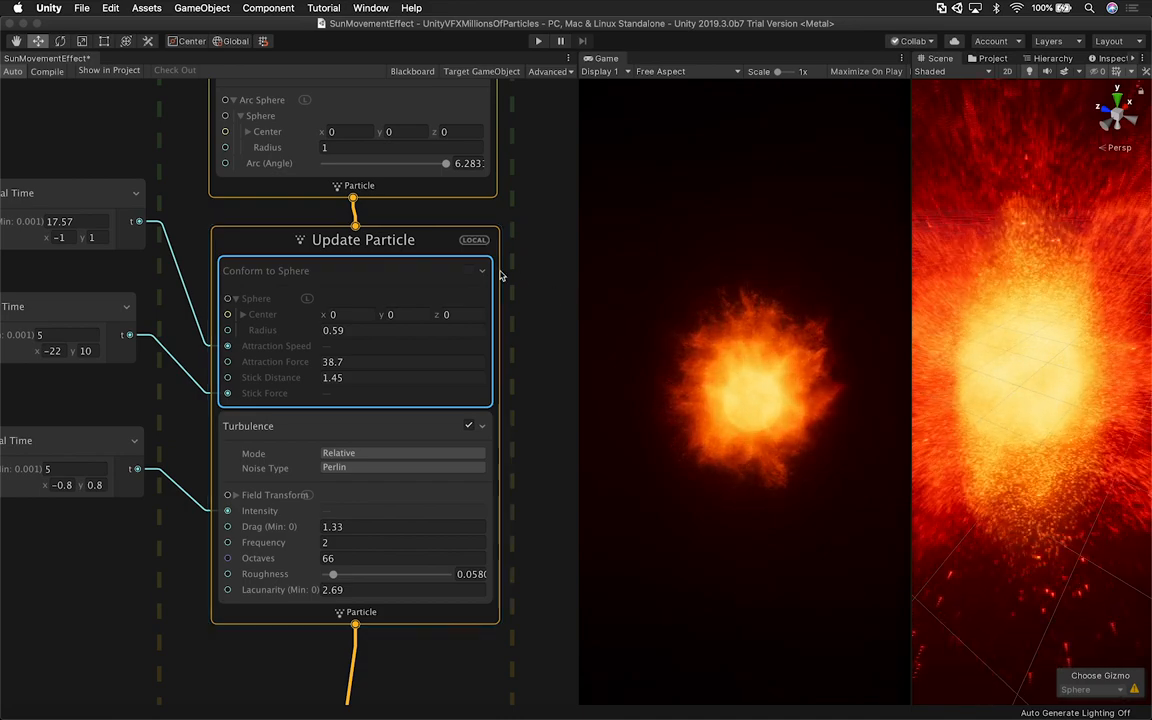
click(469, 270)
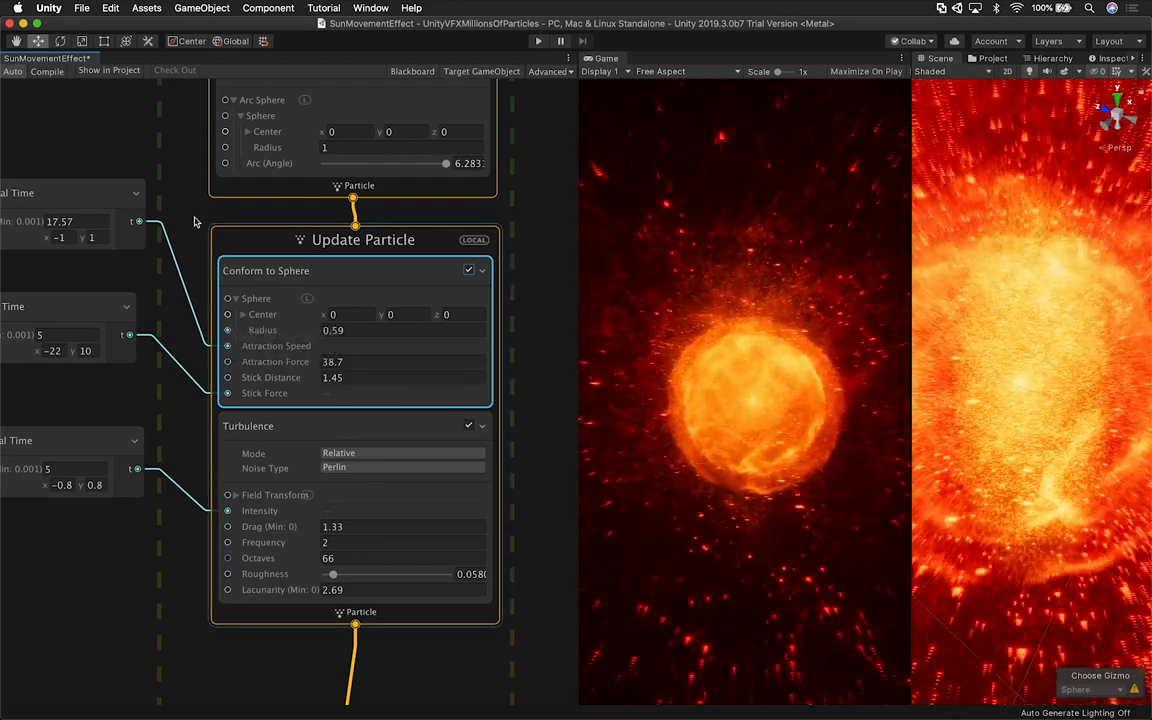
Stack the three Periodic Total Time nodes into a column beside Update Particle
alt+drag(206, 229, 324, 252)
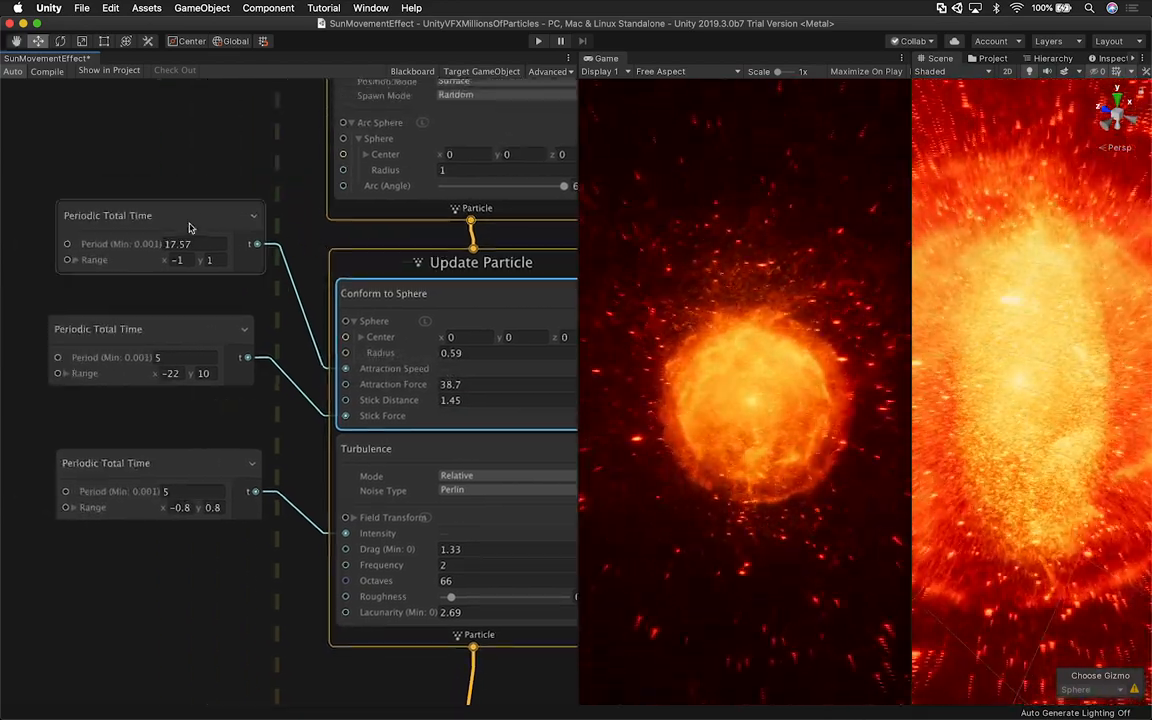
drag(184, 228, 169, 242)
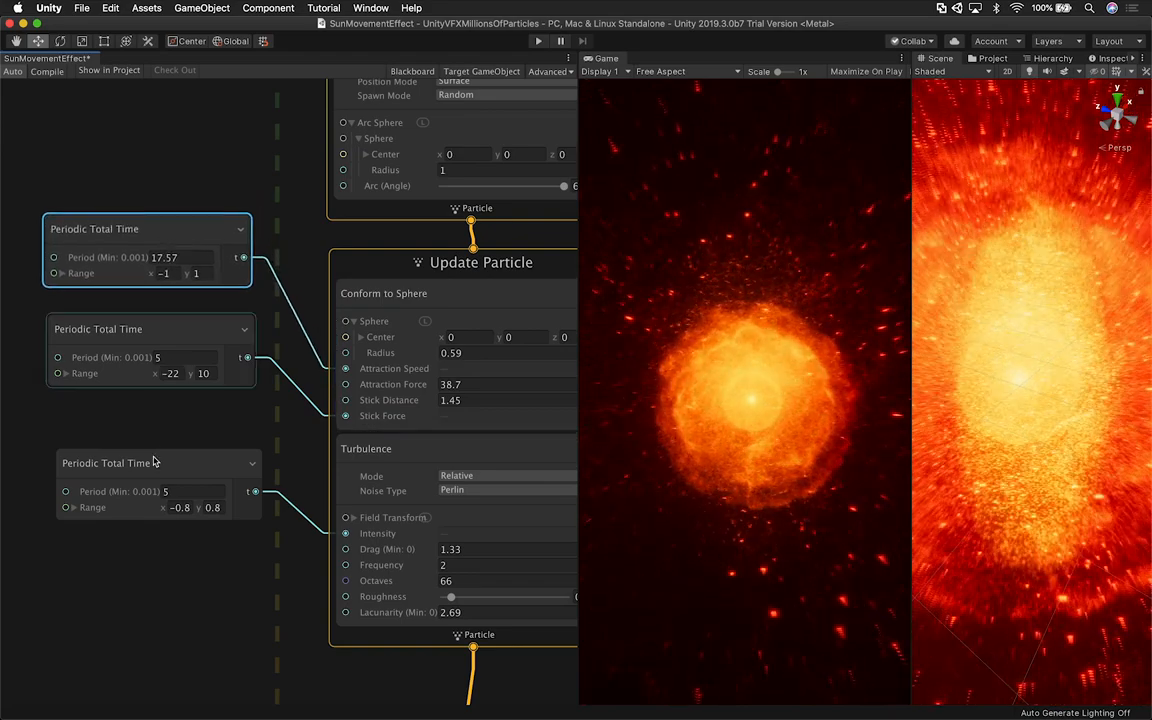
drag(154, 462, 148, 420)
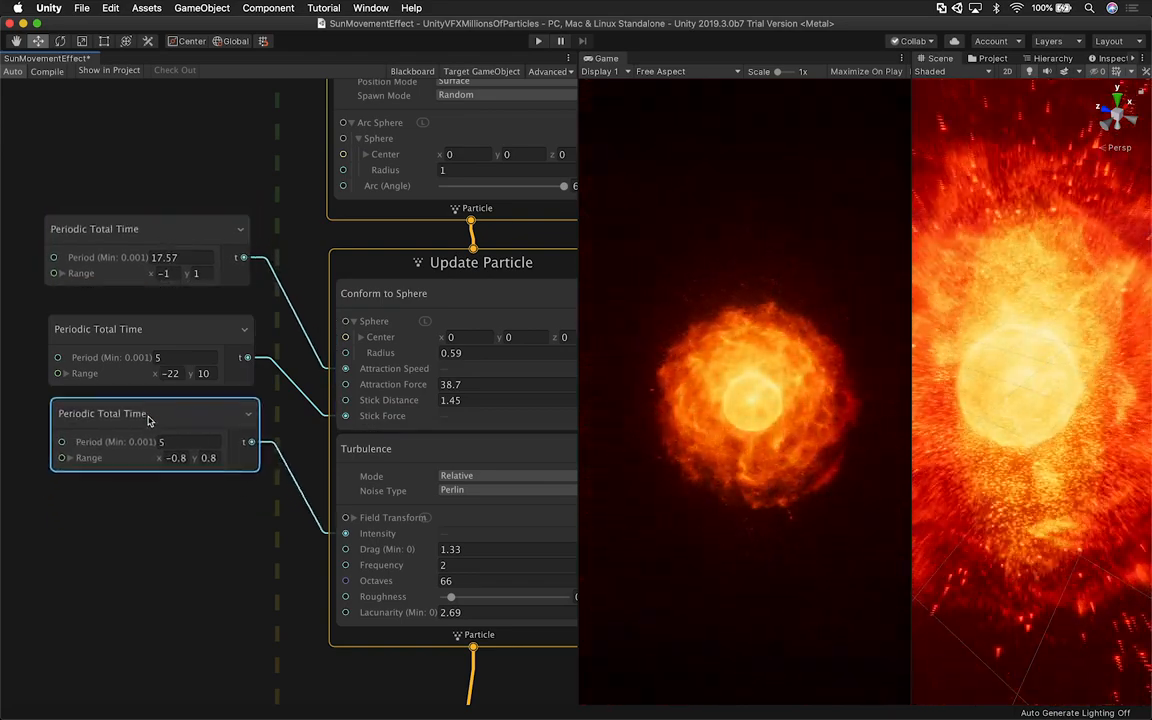
drag(147, 425, 142, 428)
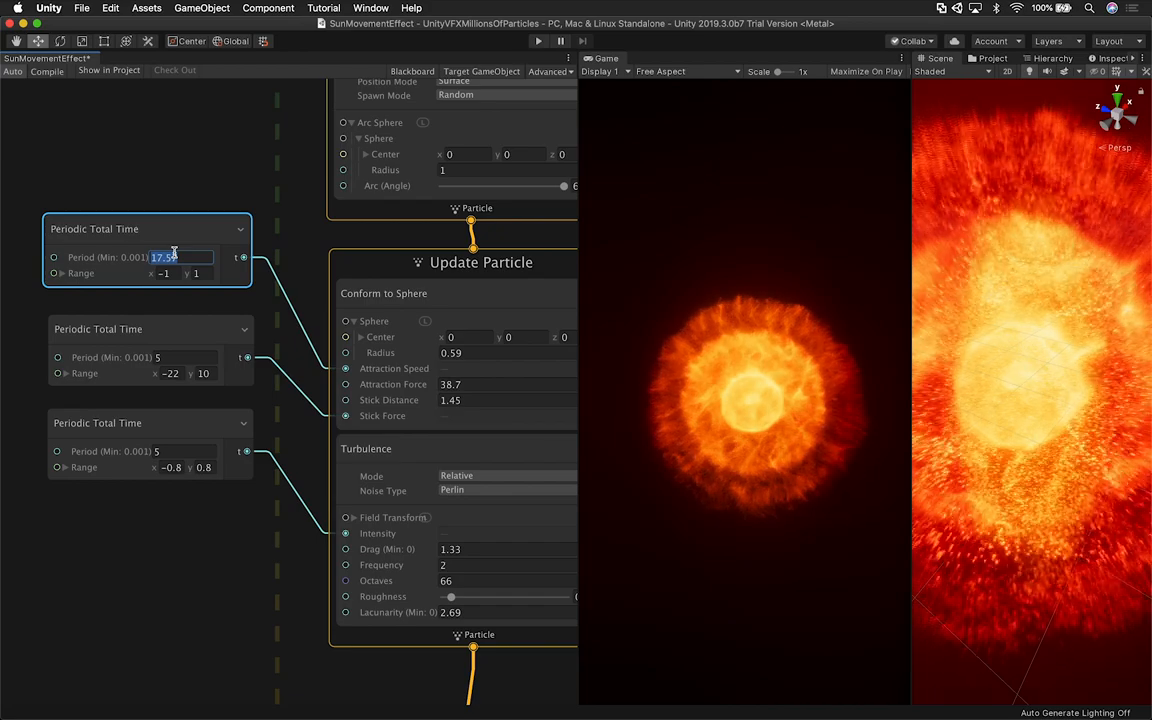
click(163, 272)
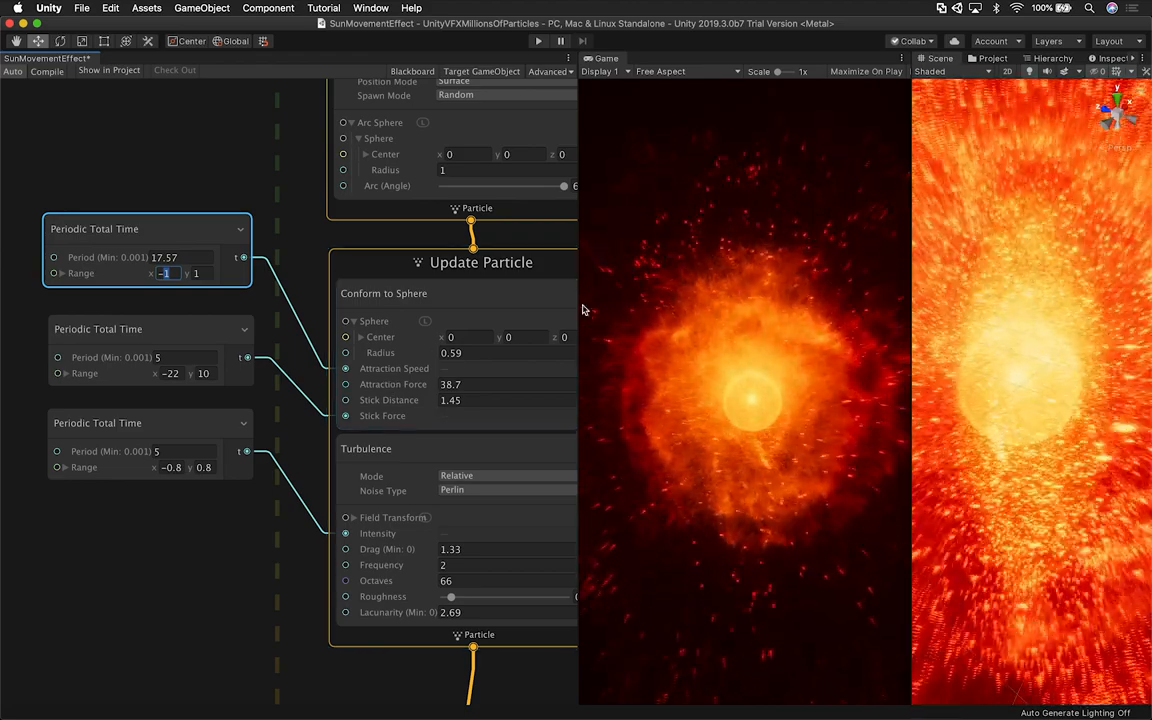
click(298, 318)
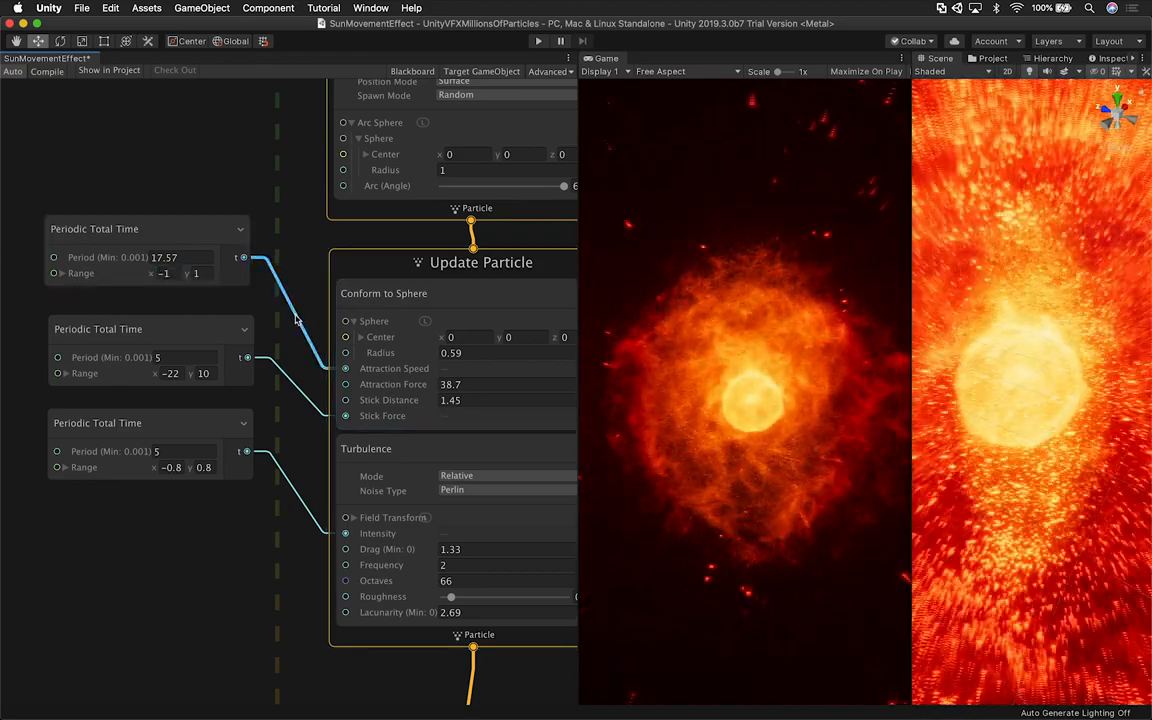
Test fixed negative Attraction Speed values, then rewire the 17.57-period node with range -1 to 1
key(Delete)
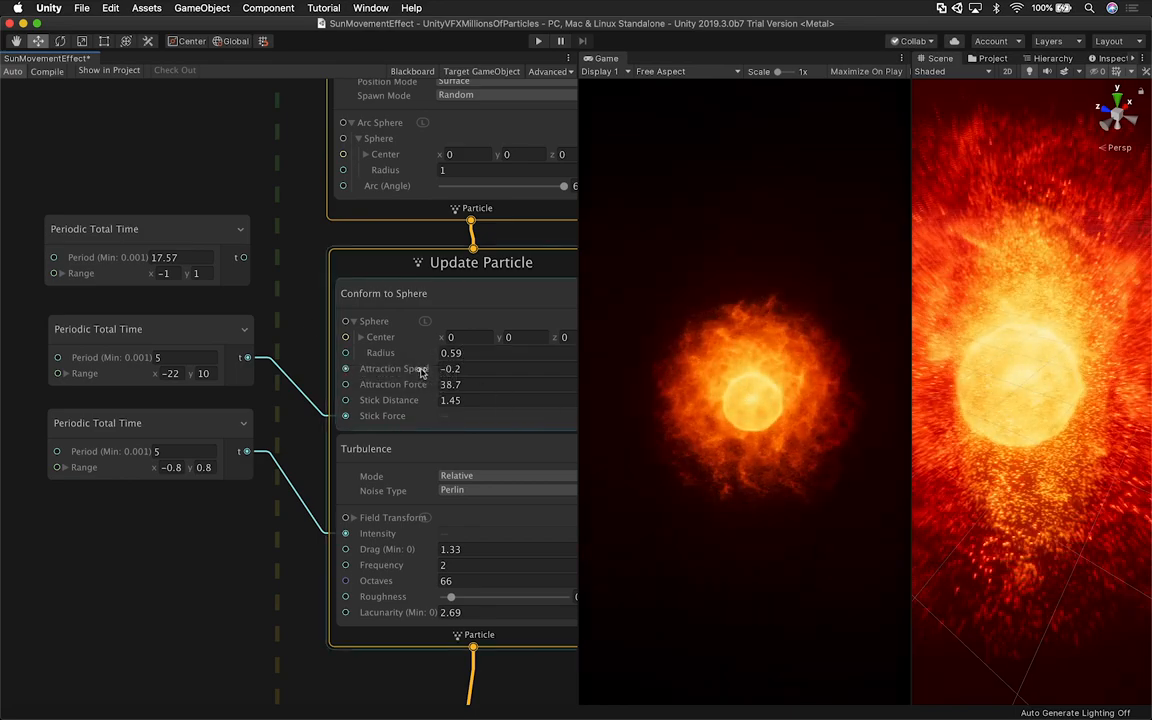
mouse_move(460, 369)
mouse_down()
mouse_move(403, 381)
mouse_move(484, 384)
mouse_move(373, 378)
mouse_up()
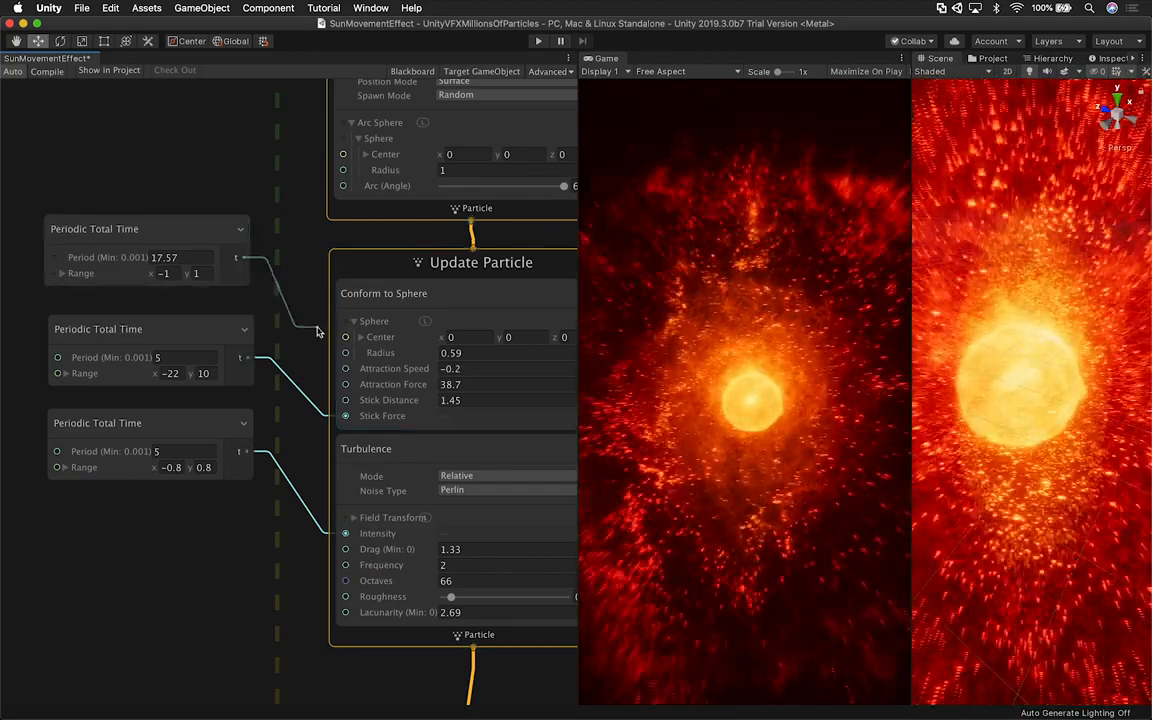
drag(244, 258, 345, 369)
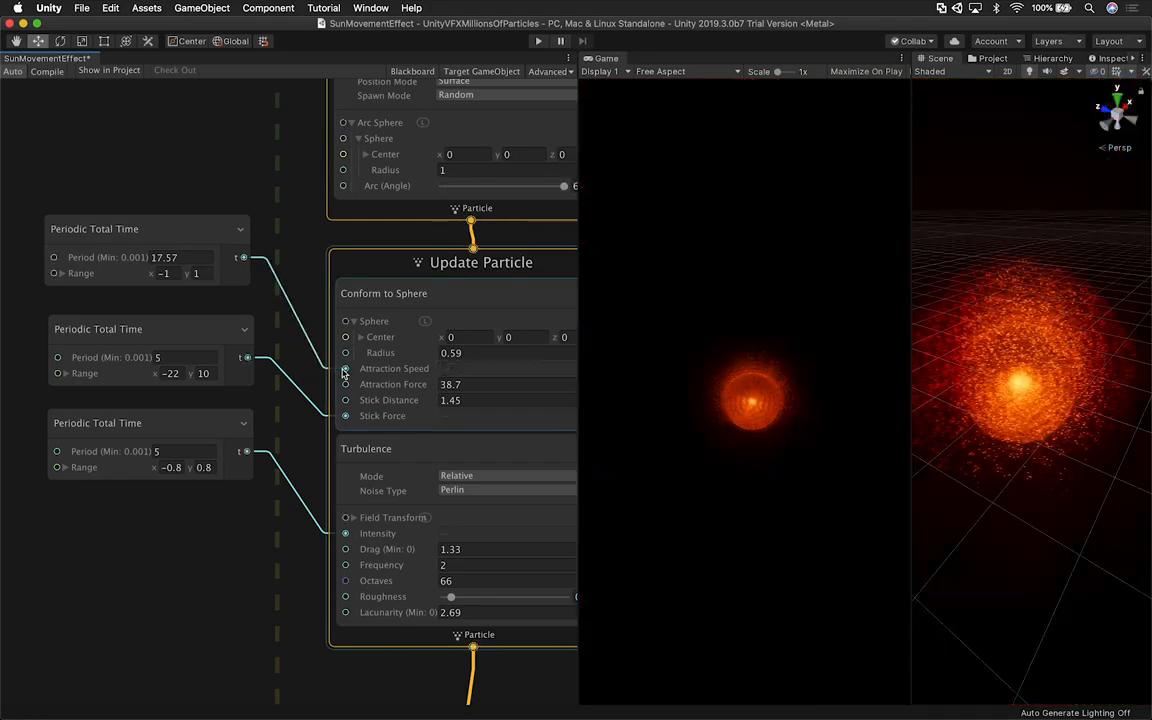
click(205, 274)
text(10)
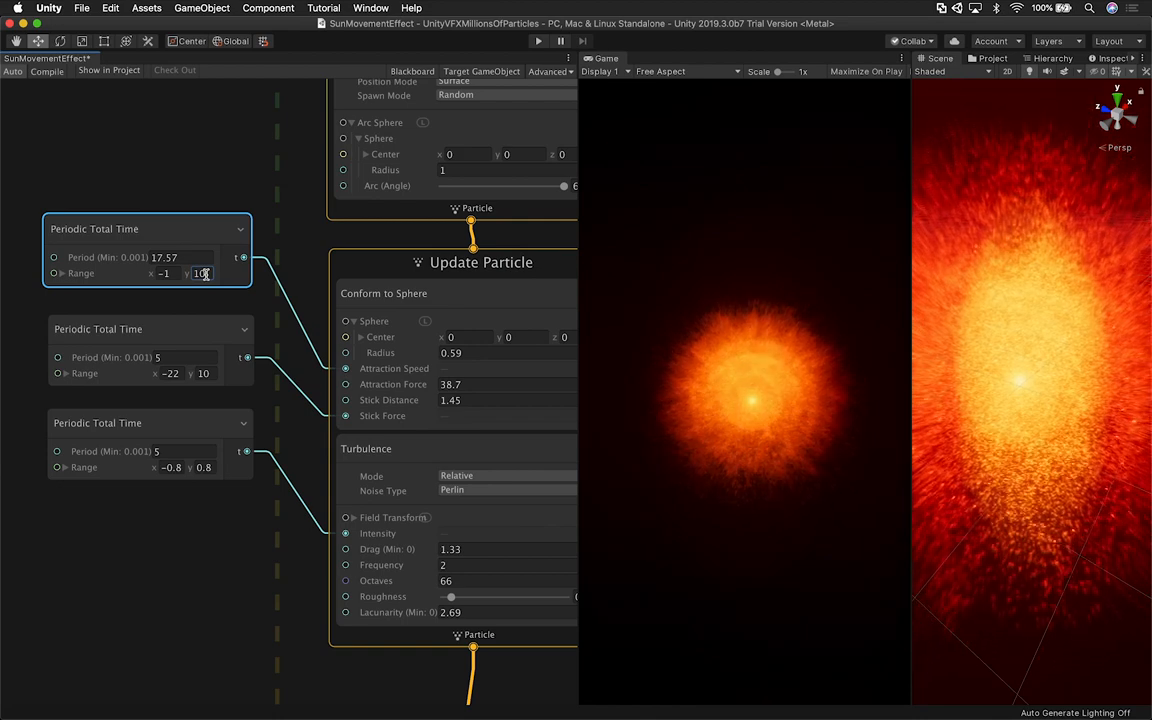
key(Return)
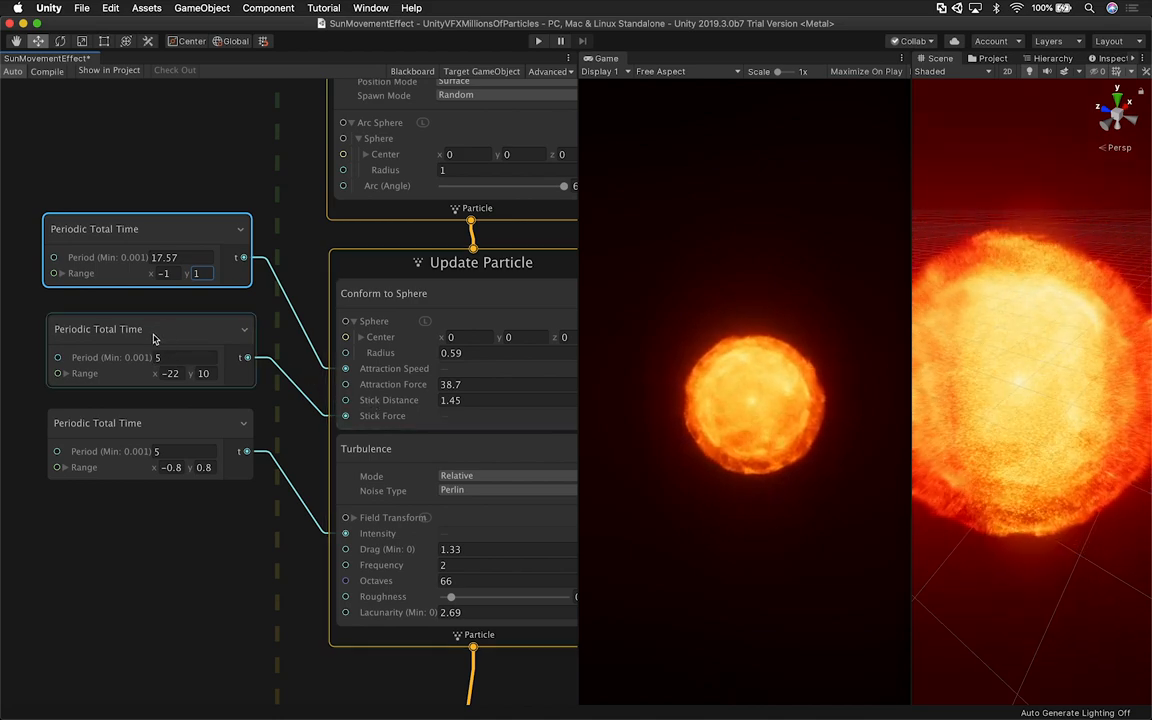
Test a fixed Stick Force, then reconnect the middle Periodic Total Time node's t output to it
click(171, 358)
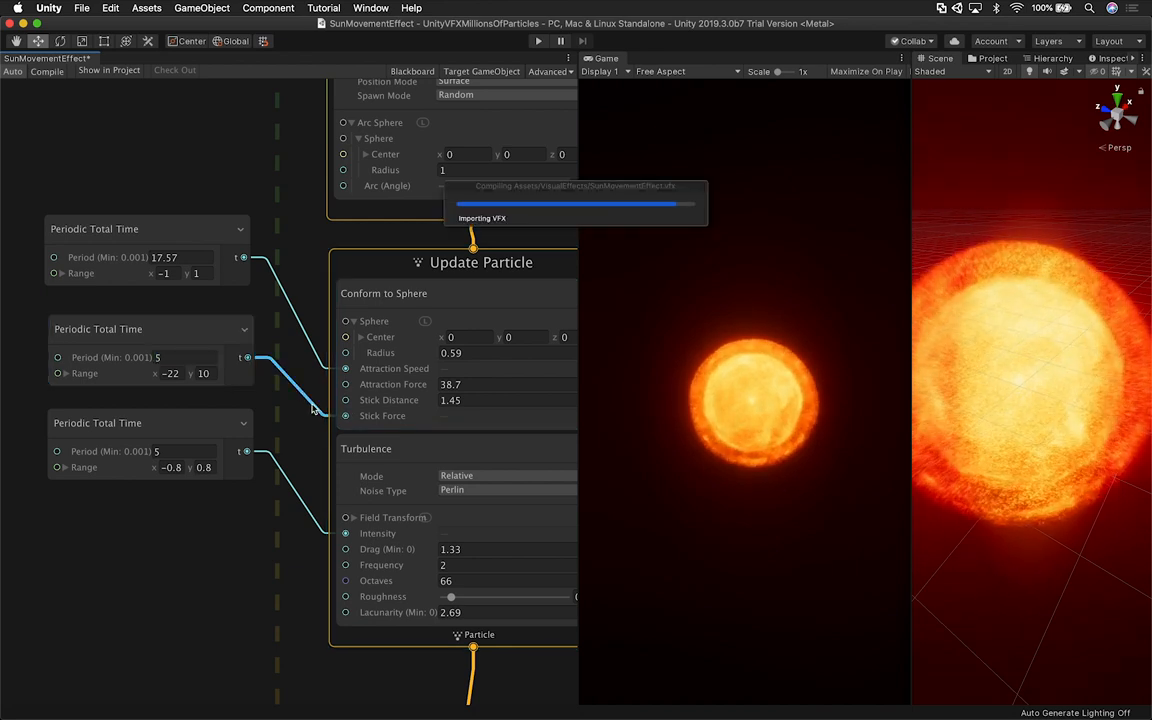
key(Delete)
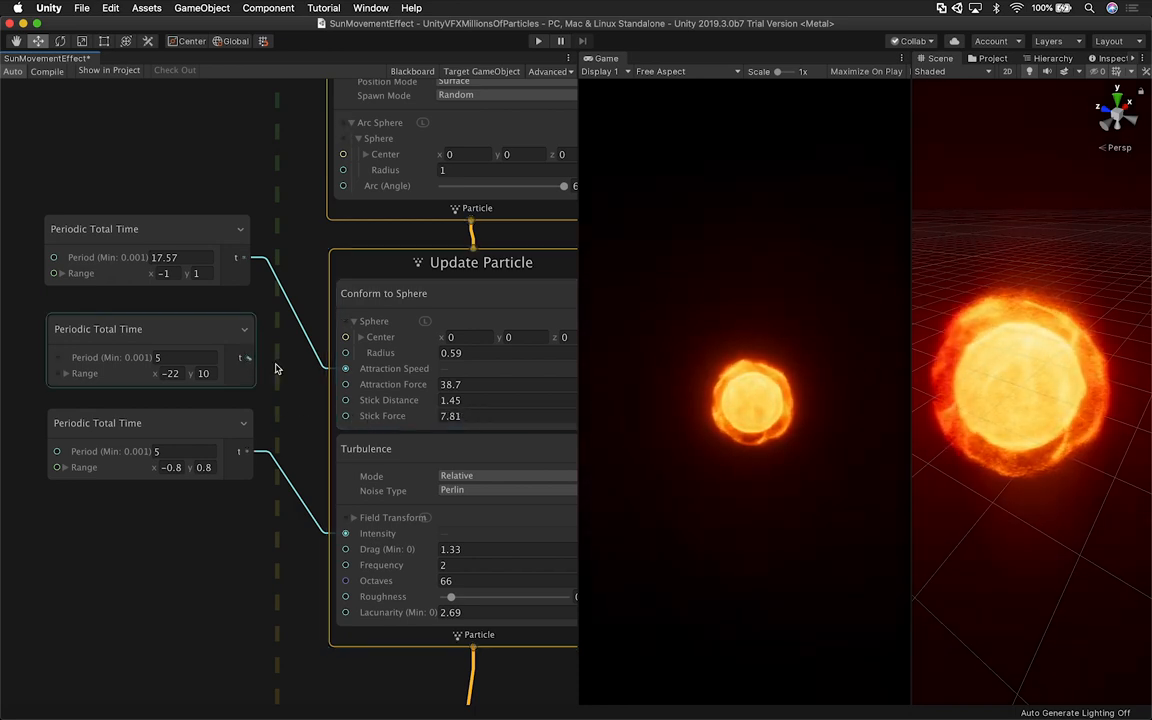
drag(248, 357, 362, 417)
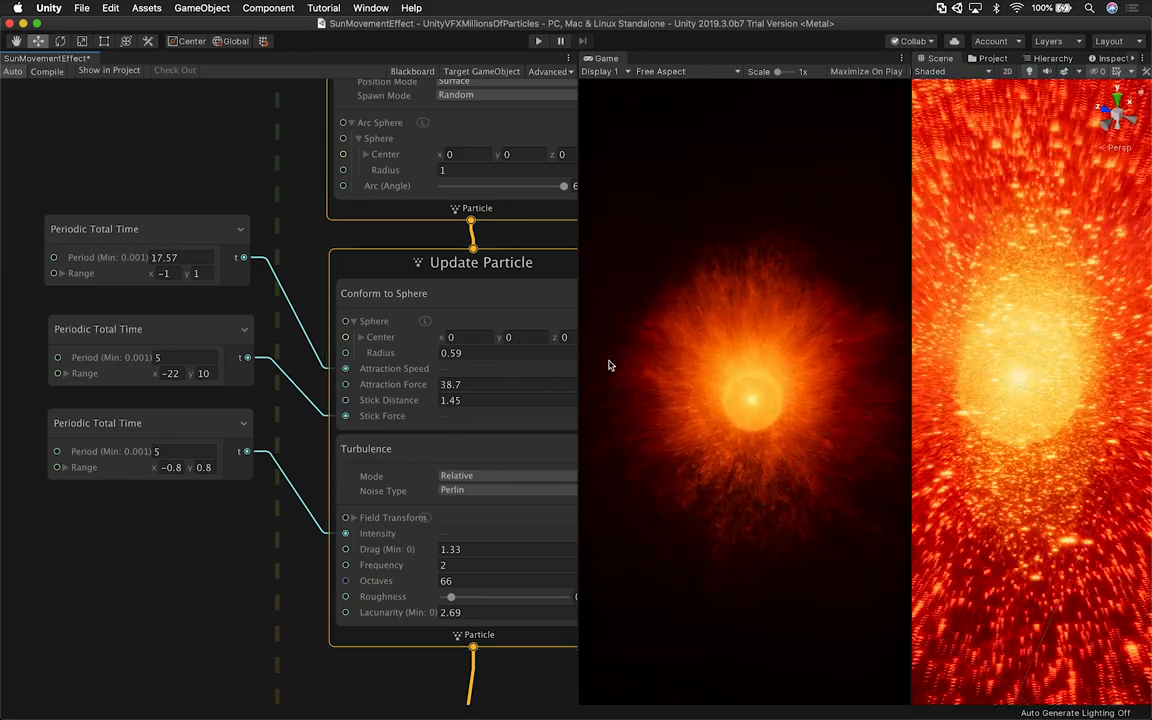
Nudge the third Periodic Total Time node down and select the Turbulence block
middle_drag(231, 566, 193, 514)
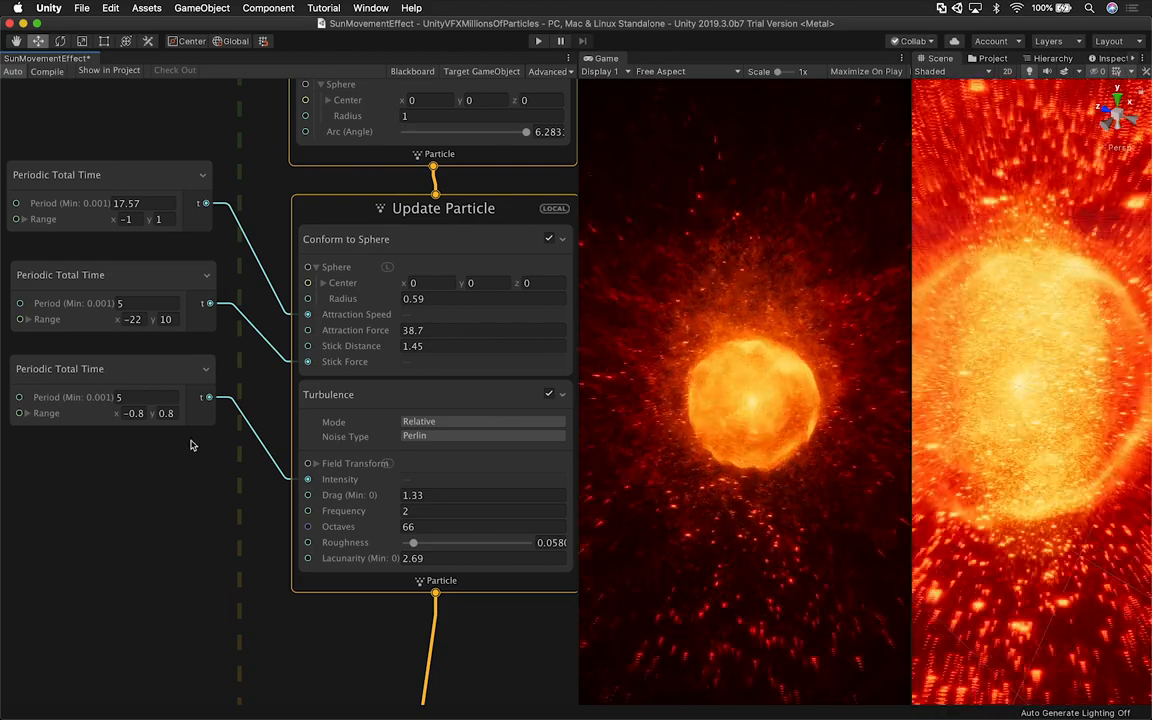
click(184, 377)
drag(182, 371, 181, 386)
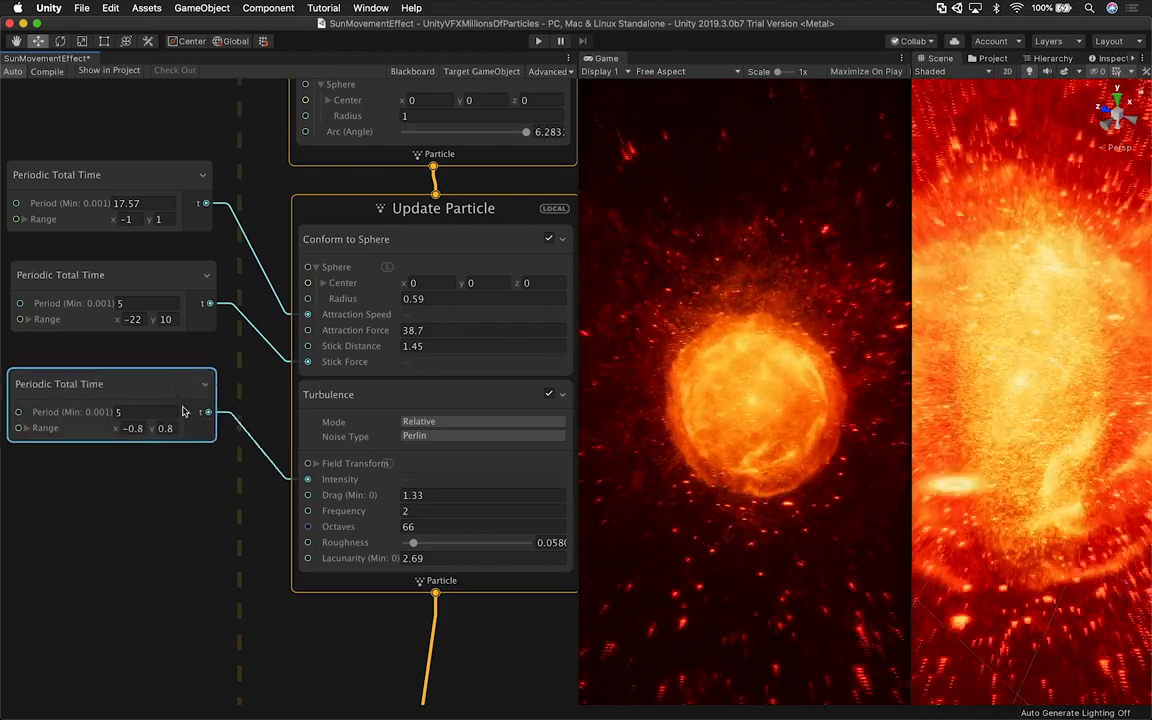
middle_drag(219, 514, 199, 493)
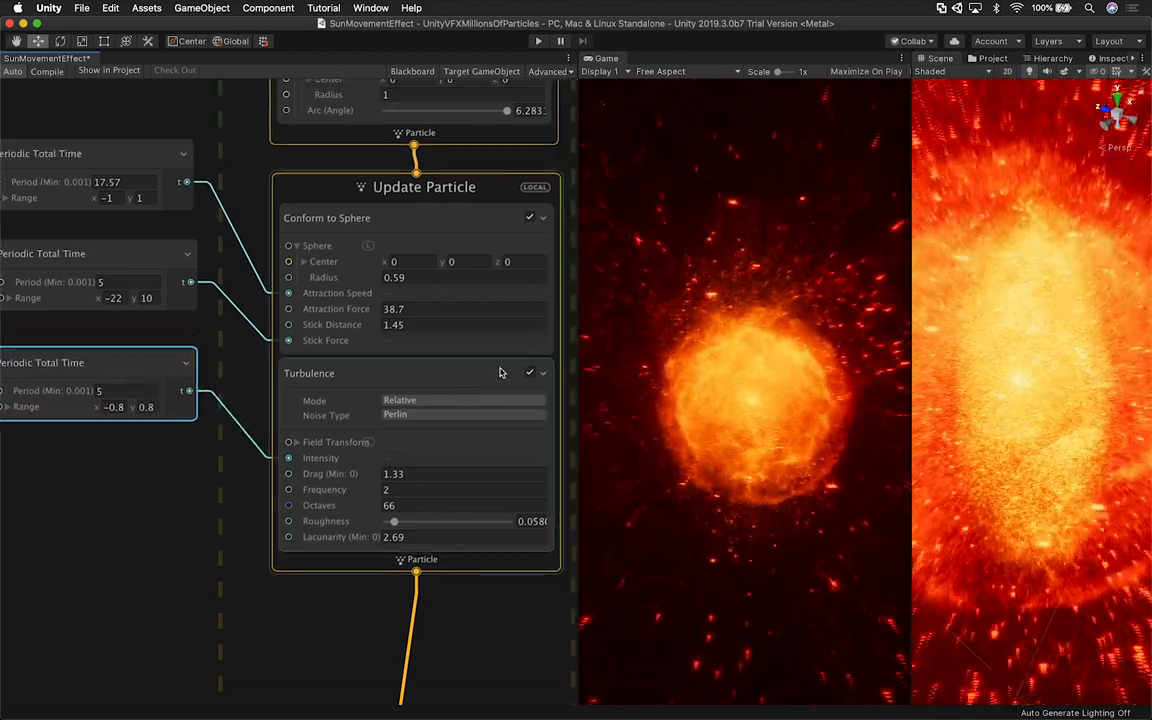
click(533, 379)
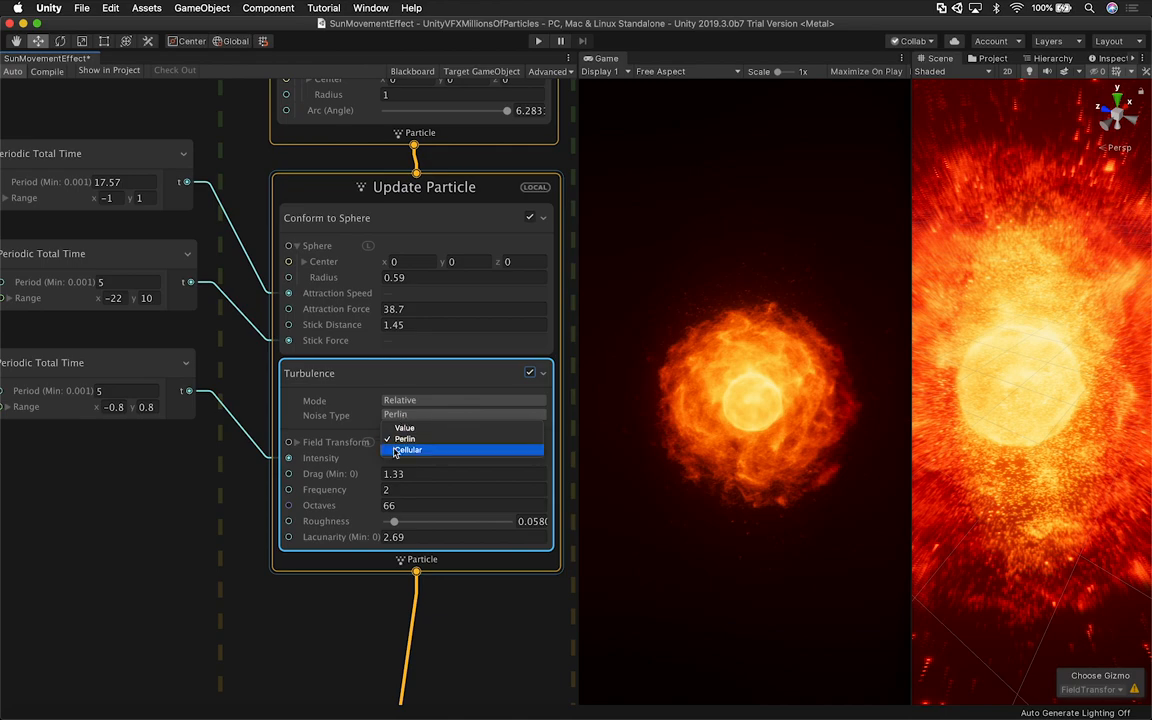
Try Cellular turbulence noise, return to Perlin, and select the link into Intensity
click(397, 451)
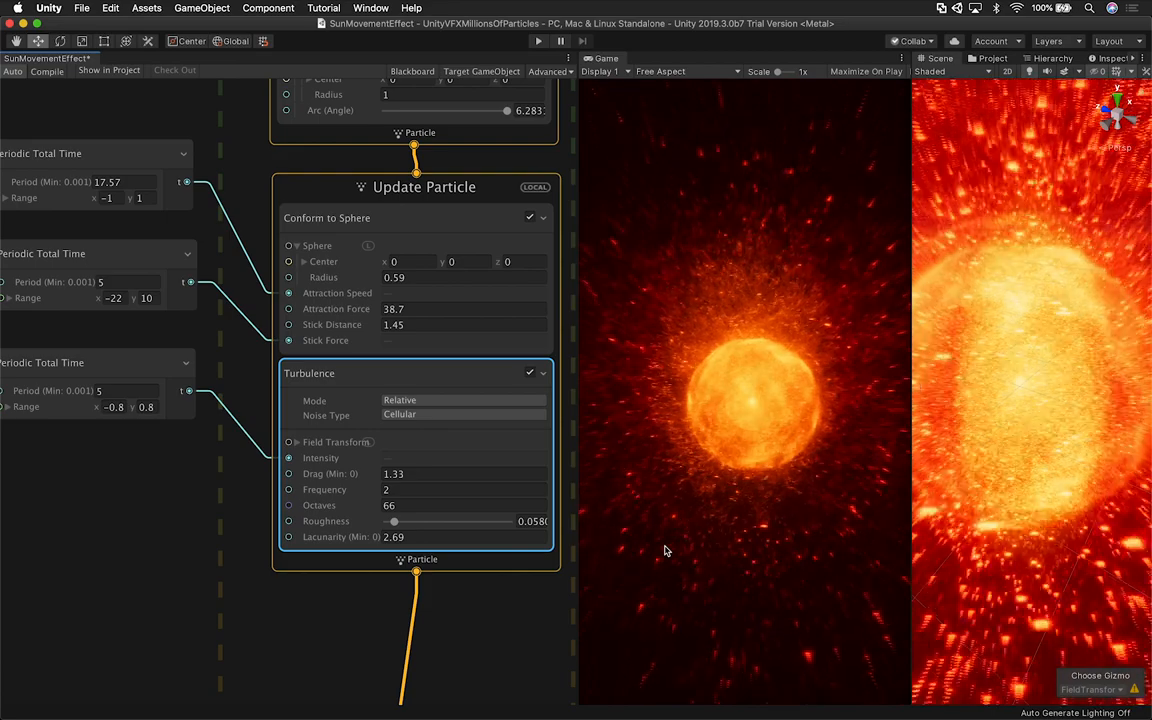
click(443, 415)
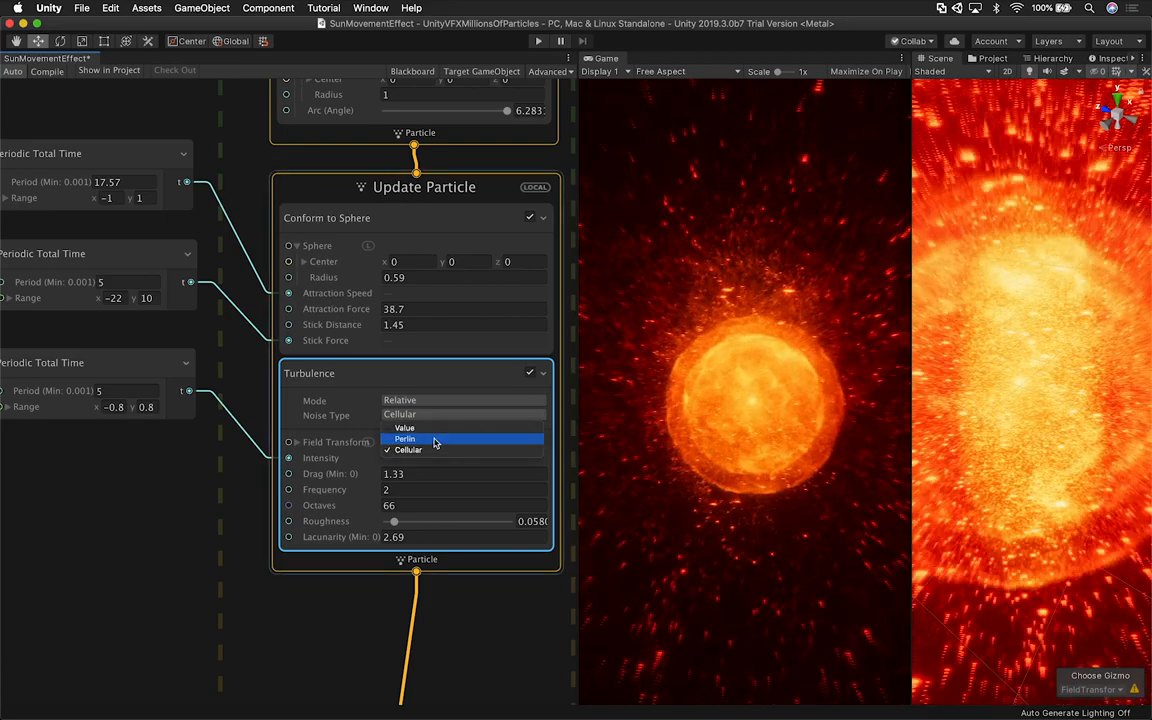
click(434, 442)
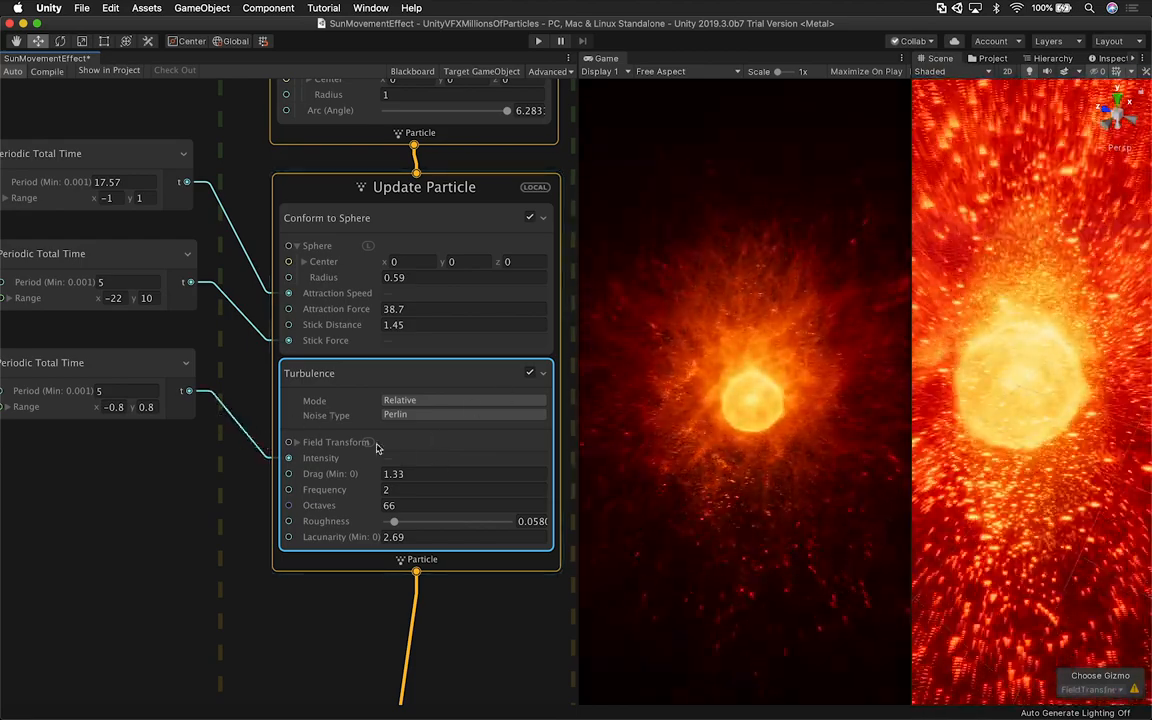
click(244, 435)
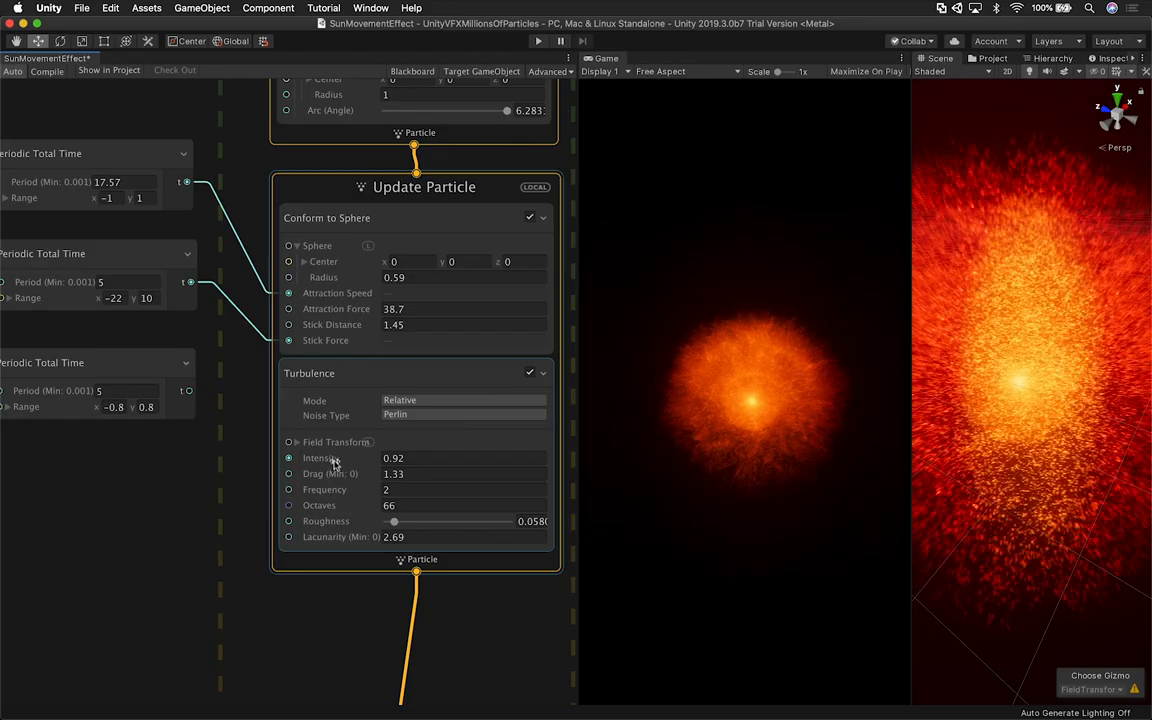
Scrub high and low fixed intensities, then relink the -0.8 to 0.8 time node to Turbulence Intensity
drag(320, 458, 675, 453)
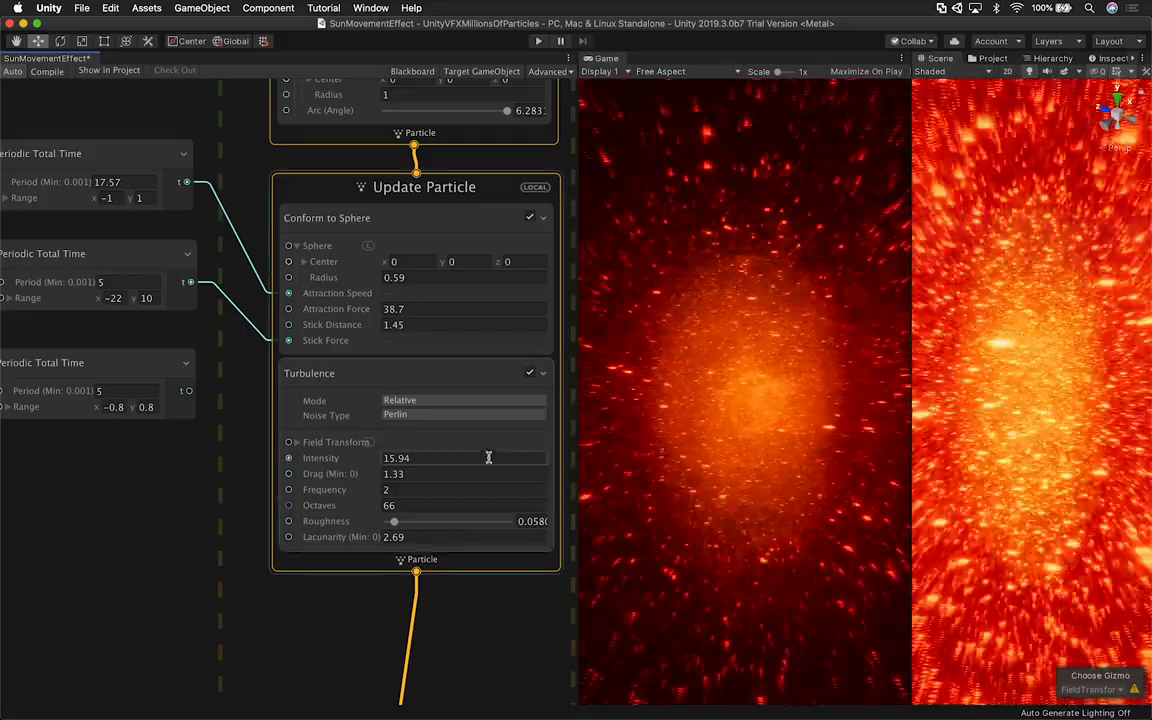
drag(320, 458, 275, 470)
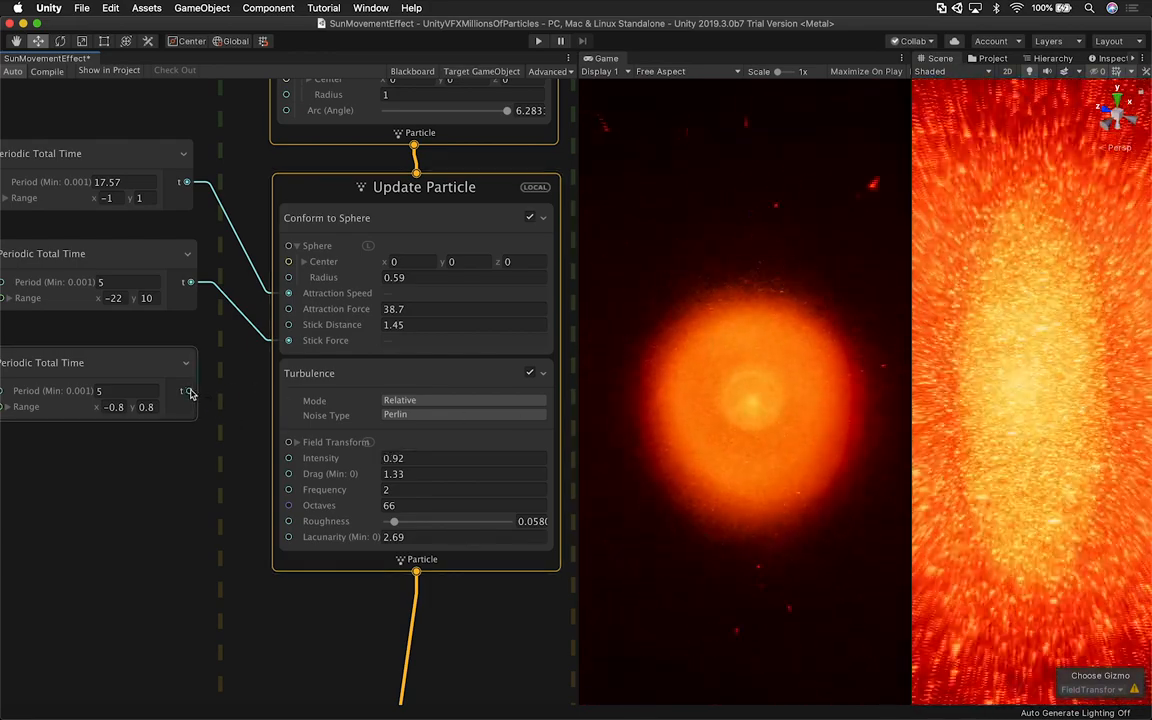
drag(189, 391, 303, 457)
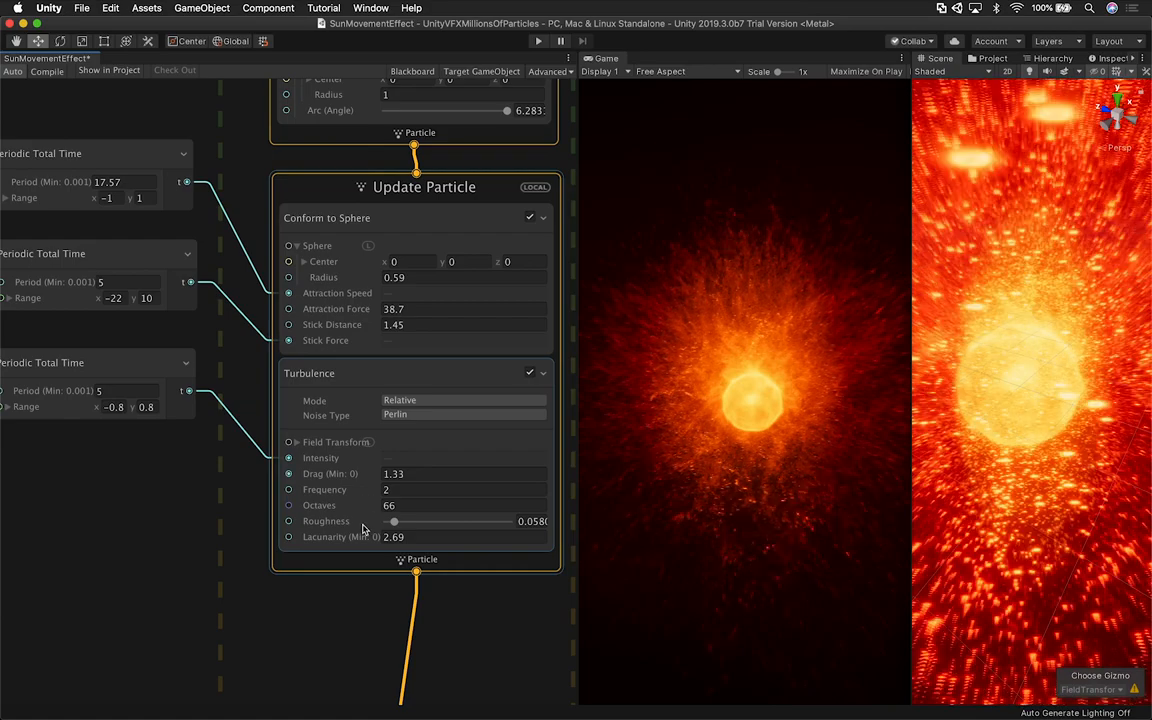
click(477, 590)
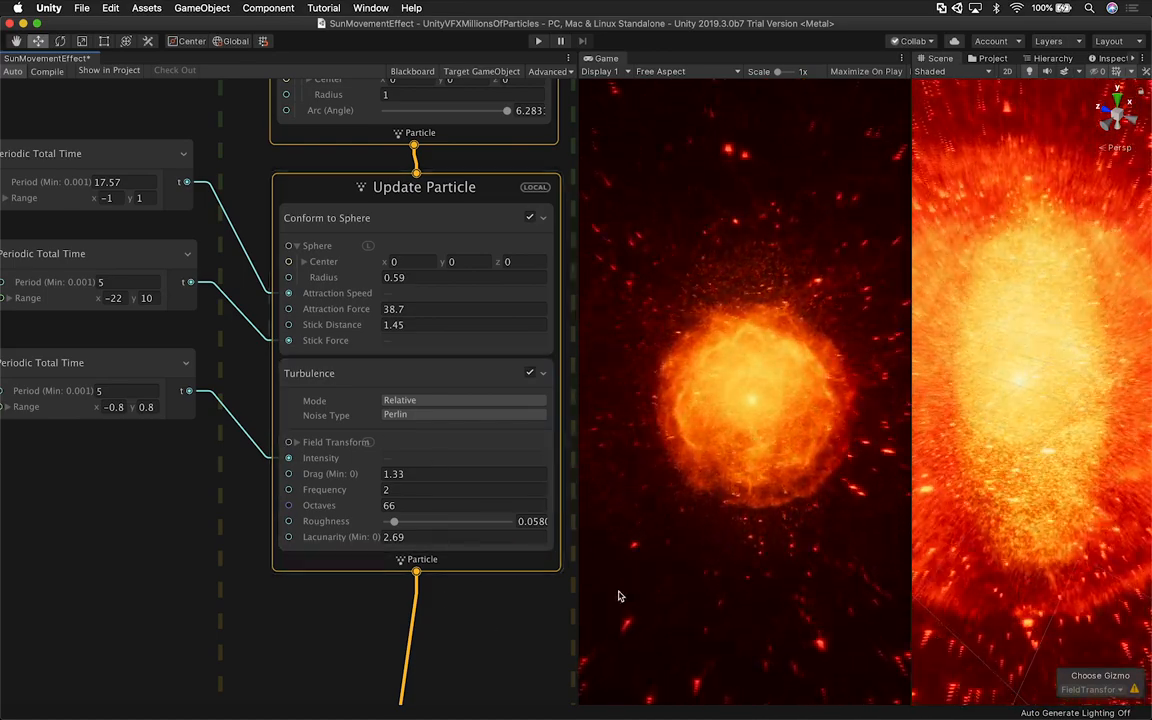
Select the Quad Output context and review its particle colour gradient without changing it
mouse_move(491, 625)
middle_down()
mouse_move(411, 211)
mouse_move(403, 281)
middle_up()
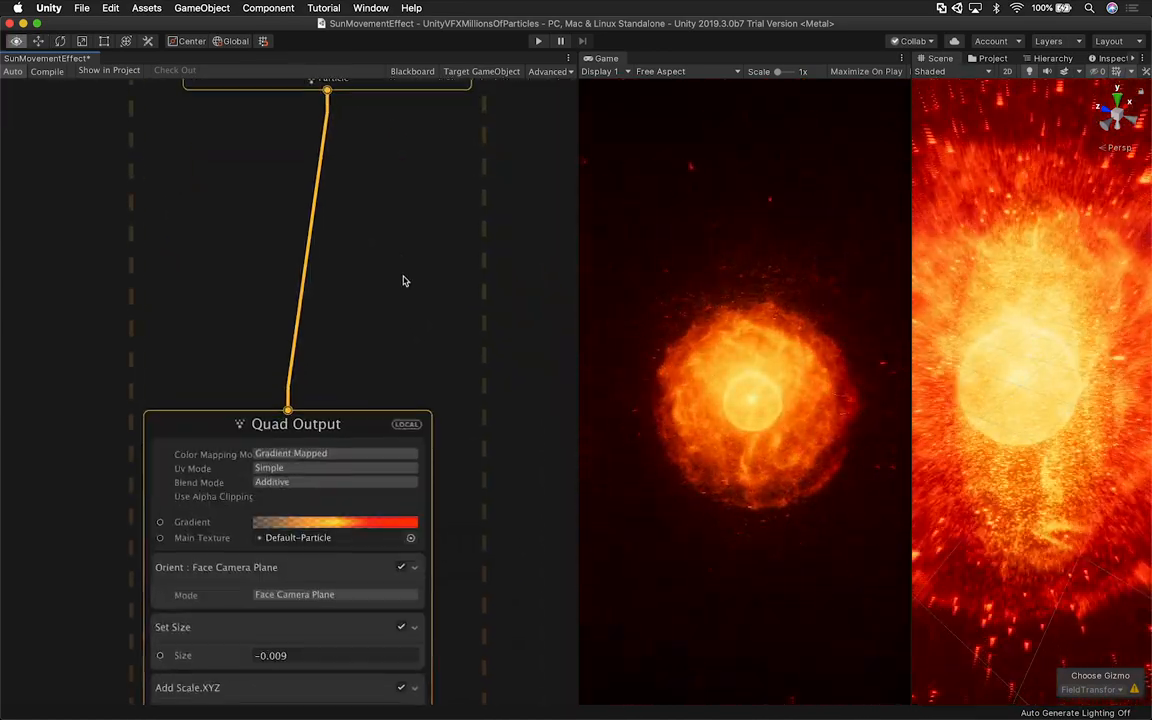
scroll(403, 281, down, 3)
scroll(432, 195, down, 2)
scroll(432, 193, down, 3)
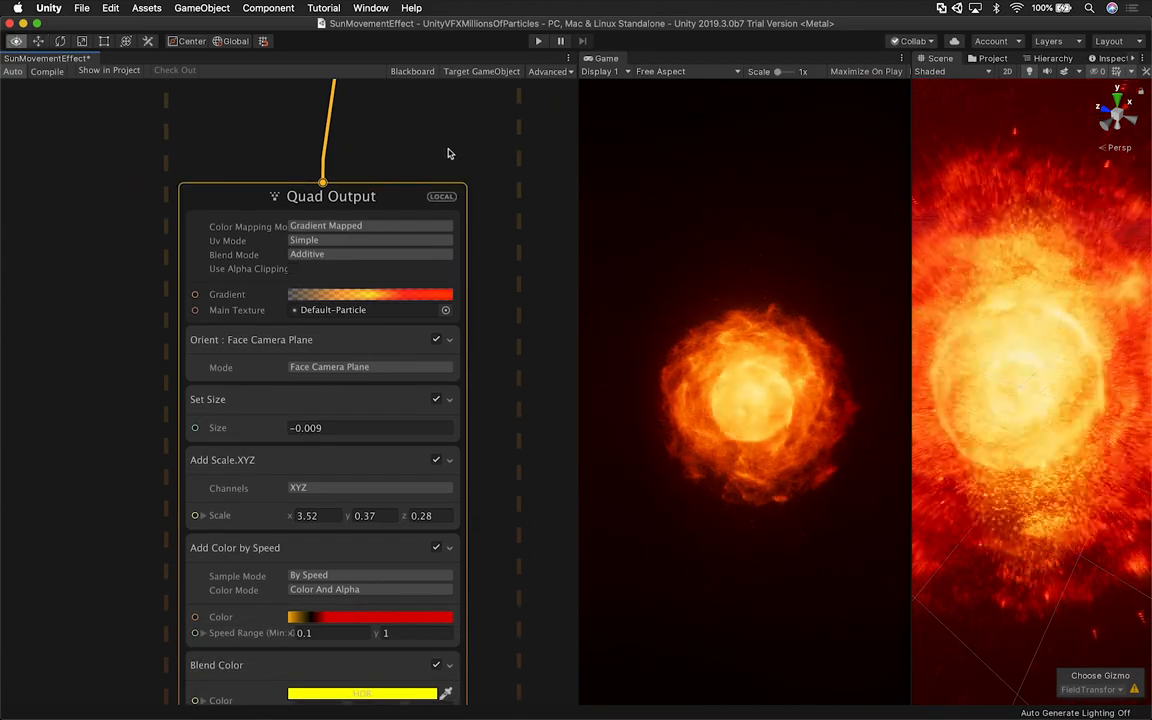
drag(390, 186, 396, 174)
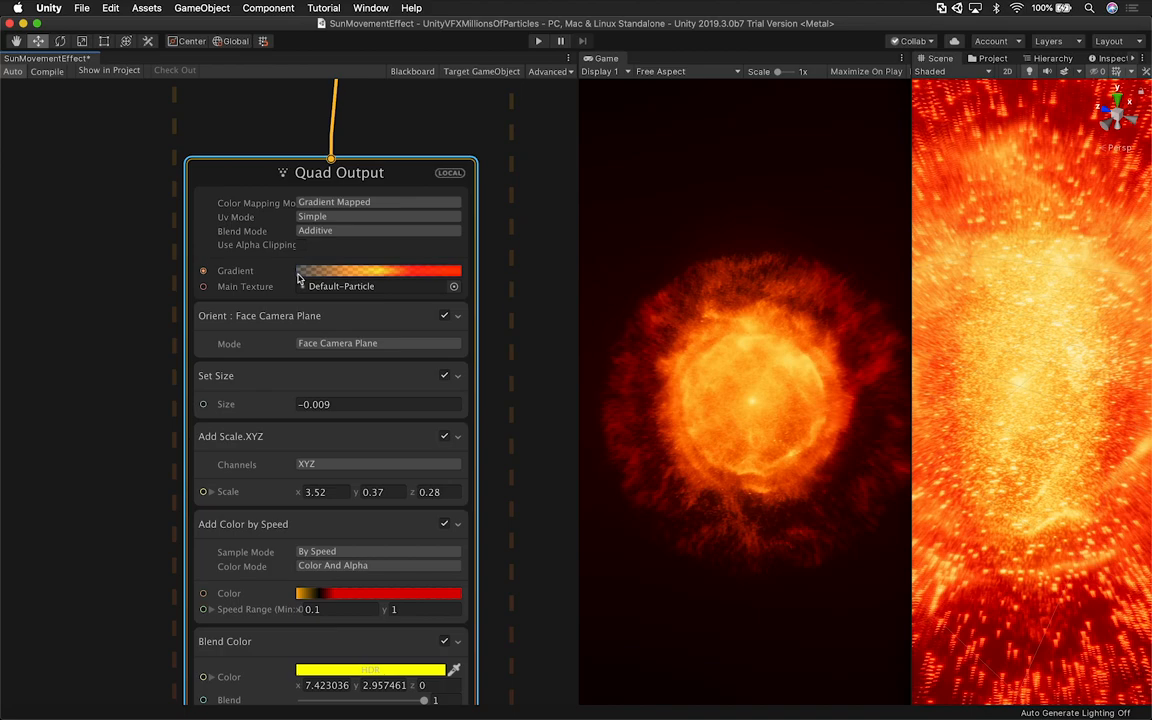
click(378, 271)
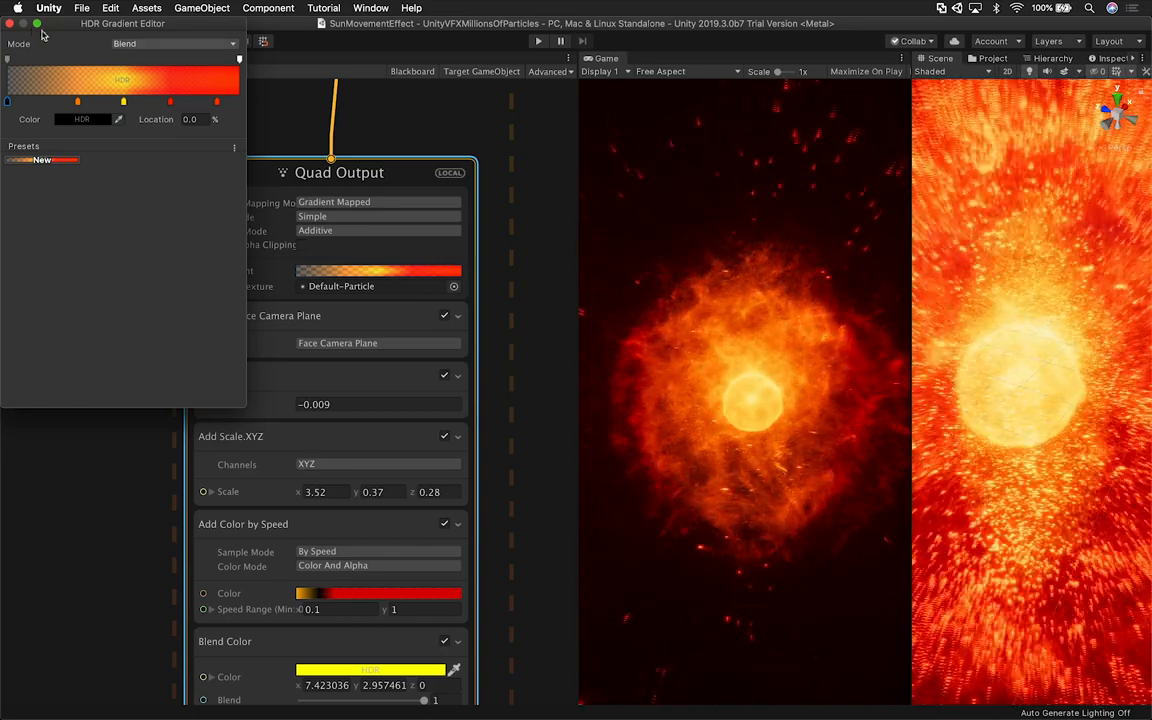
click(10, 23)
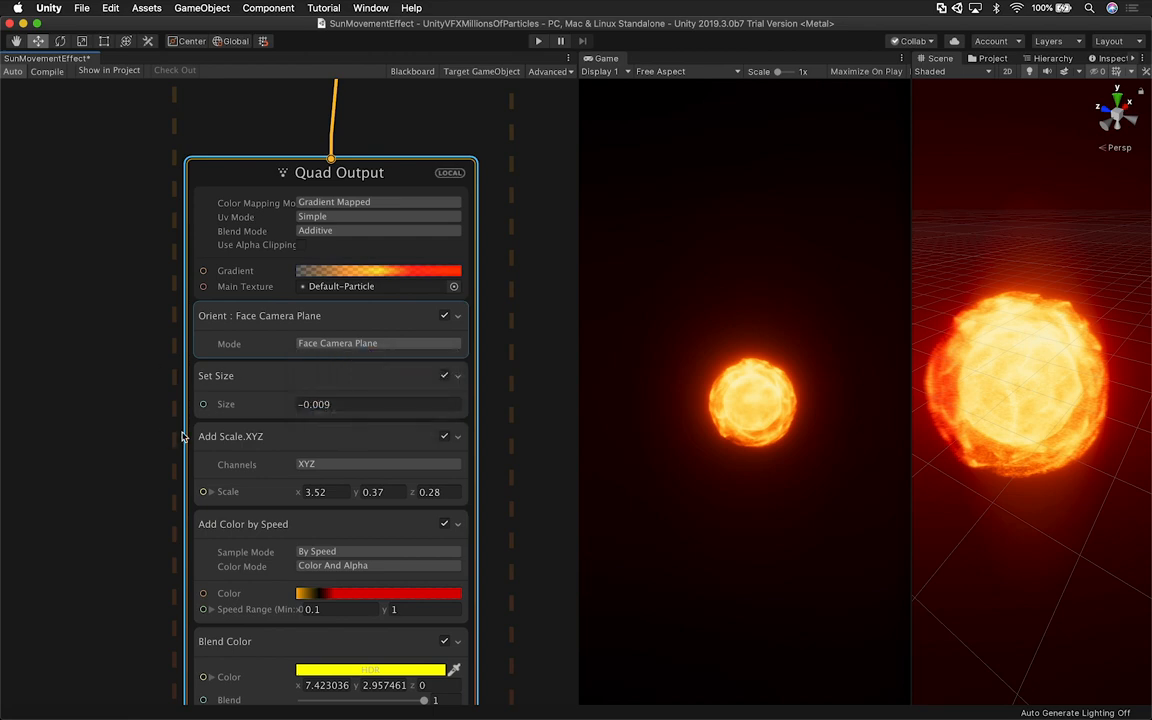
Set the particle Size in the Quad Output to 0.009 and move on to the Blend Alpha settings
click(312, 404)
text(0.009)
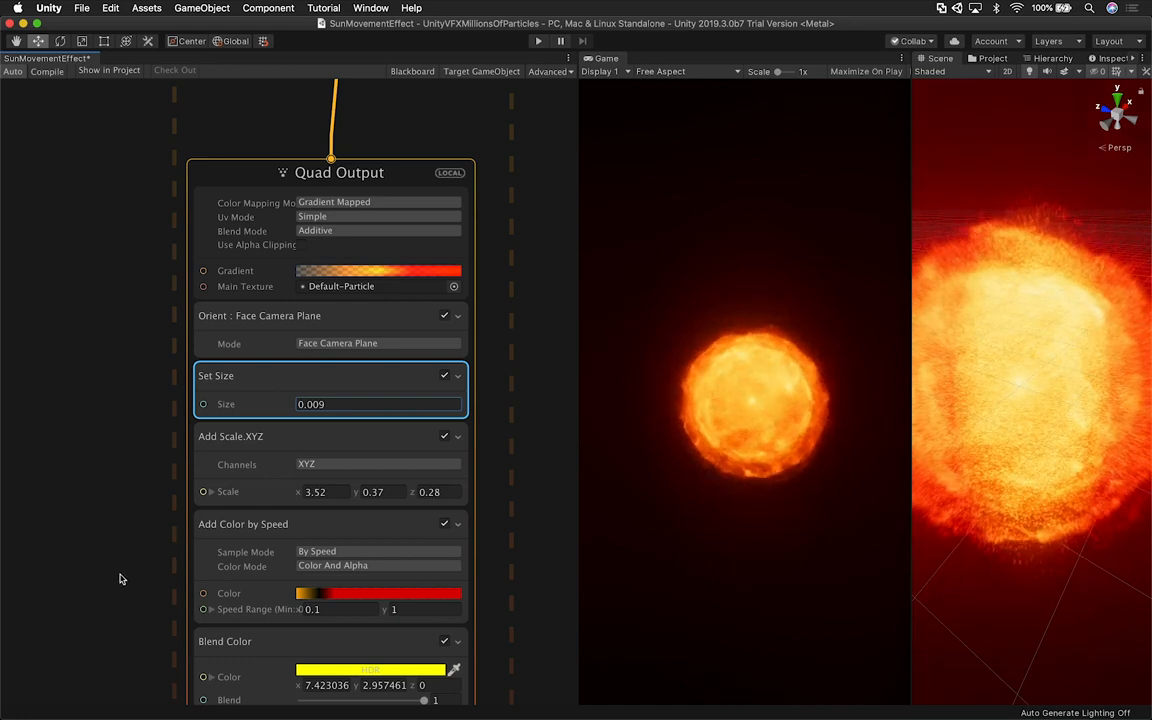
middle_drag(113, 622, 112, 448)
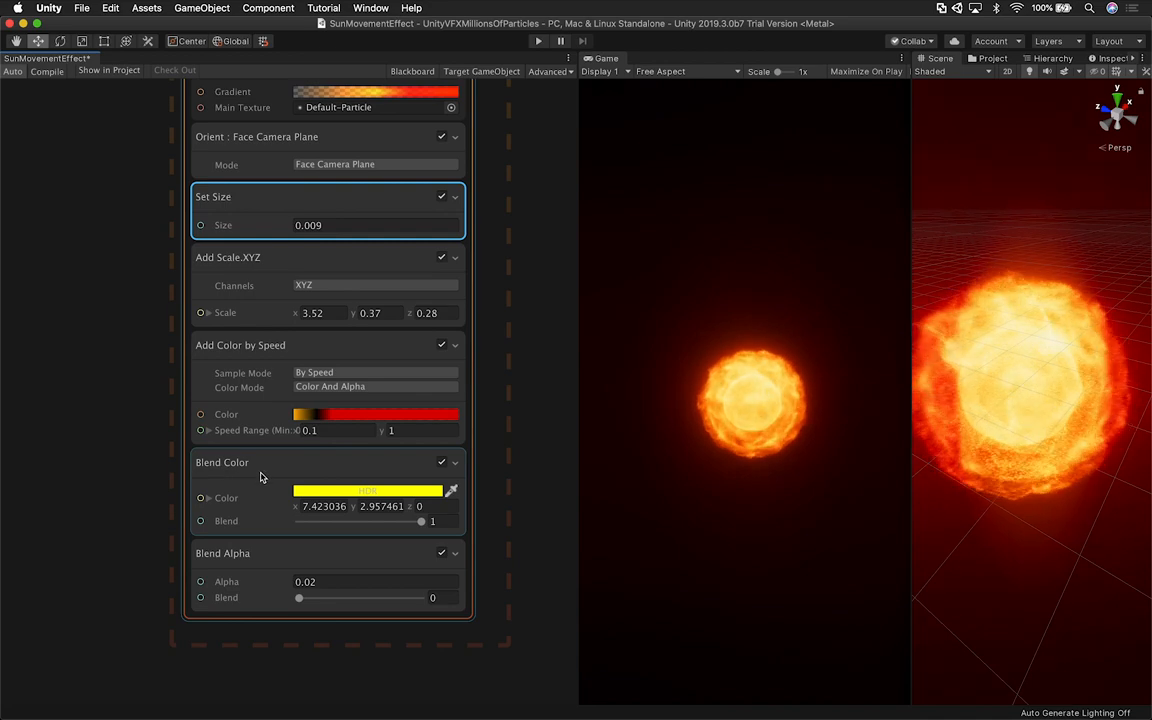
click(329, 494)
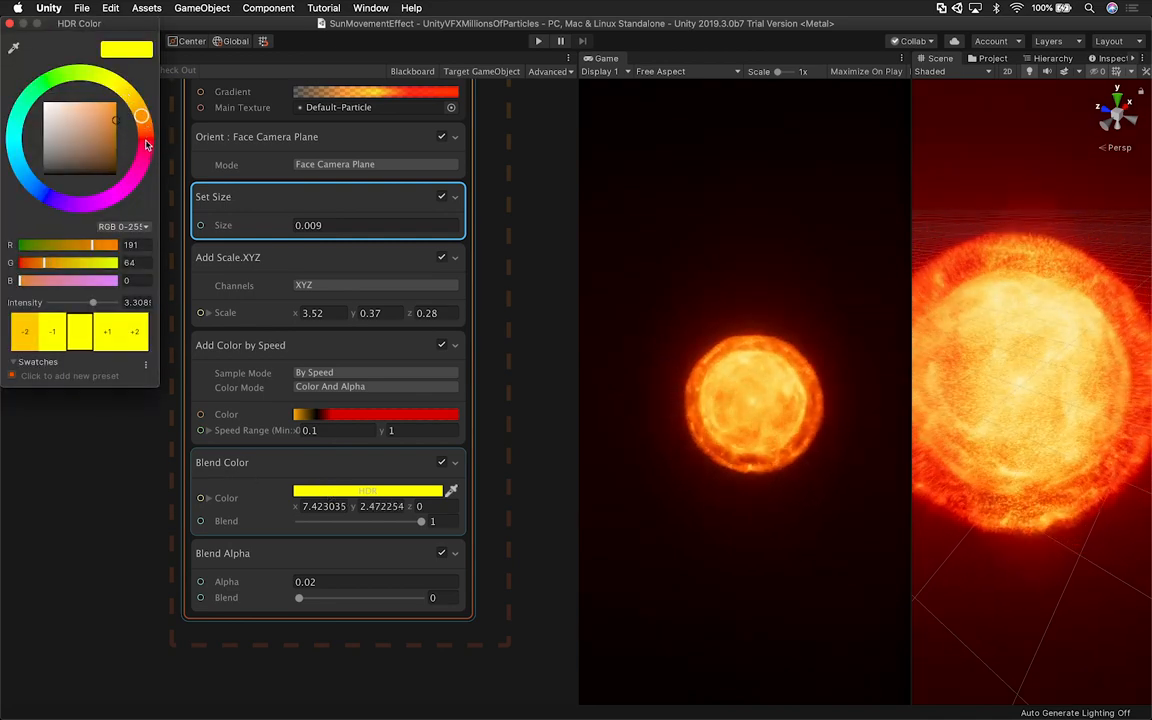
drag(146, 145, 141, 179)
mouse_move(82, 142)
mouse_down()
mouse_move(113, 123)
mouse_move(17, 87)
mouse_move(60, 177)
mouse_up()
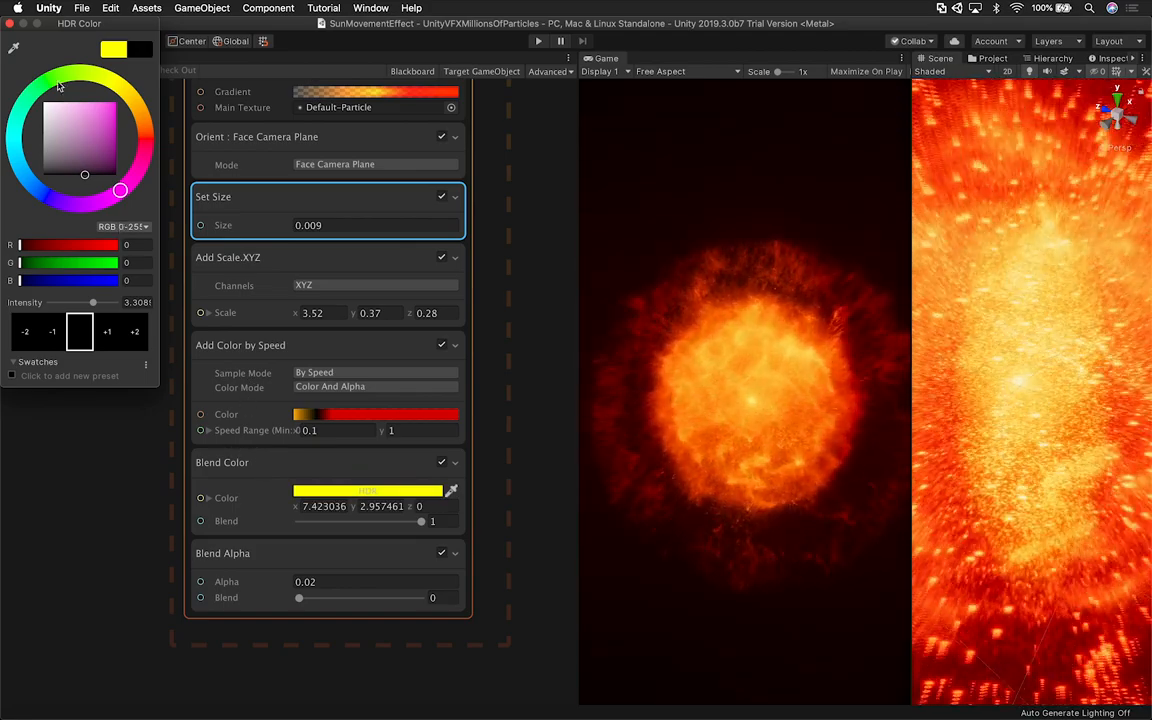
click(9, 24)
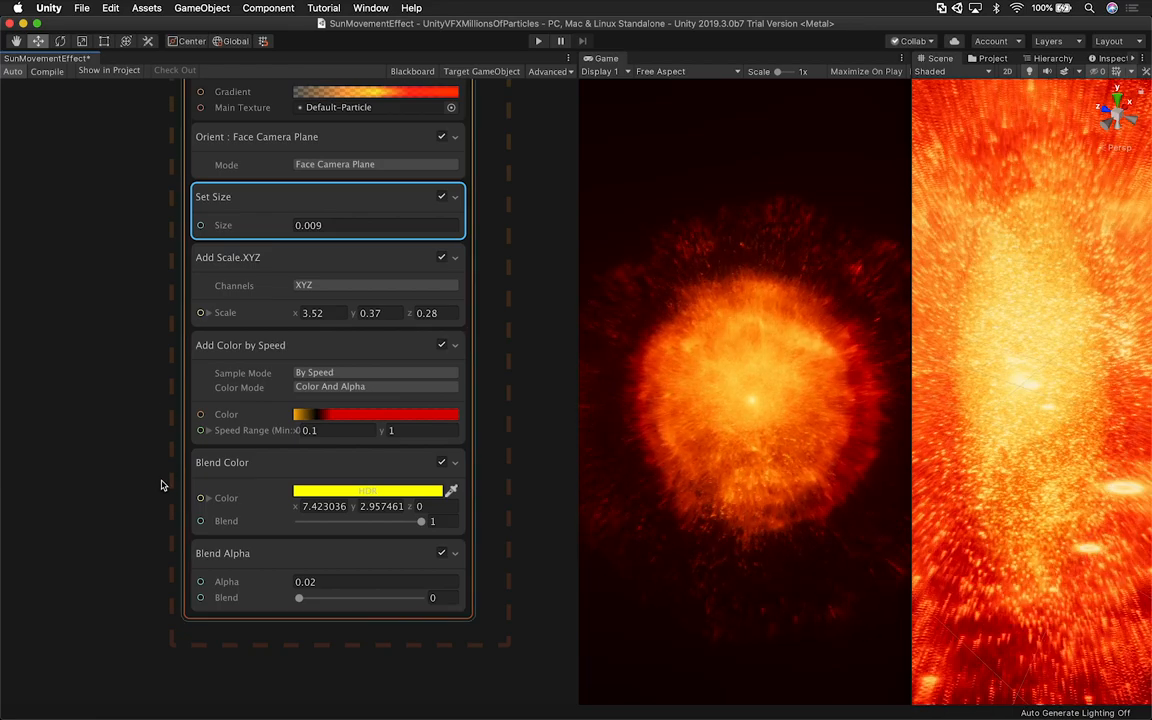
mouse_move(395, 527)
mouse_down()
mouse_move(307, 527)
mouse_move(424, 522)
mouse_move(360, 522)
mouse_move(430, 537)
mouse_up()
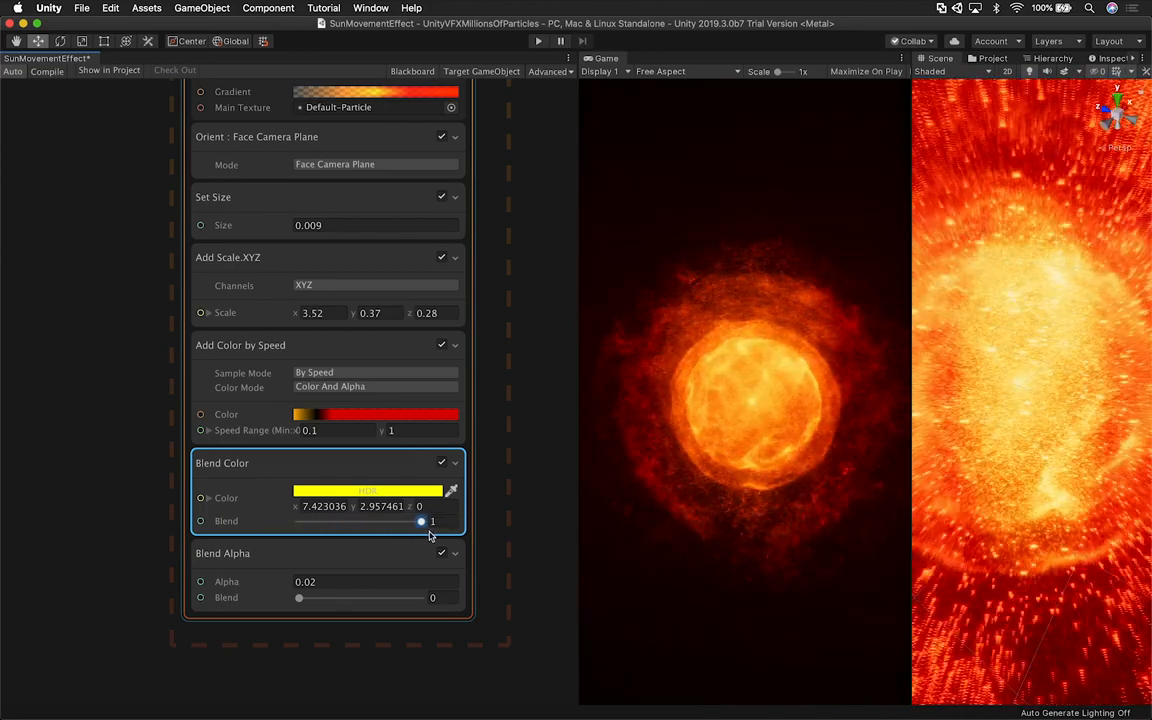
middle_drag(446, 615, 430, 490)
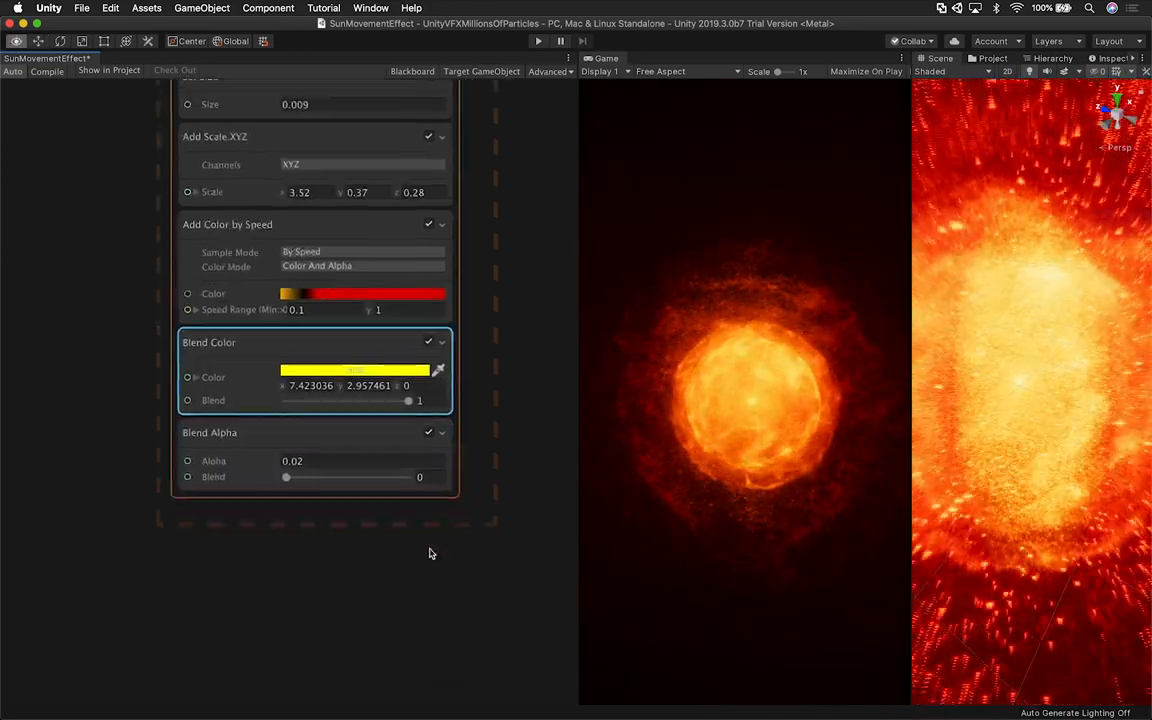
drag(284, 475, 406, 474)
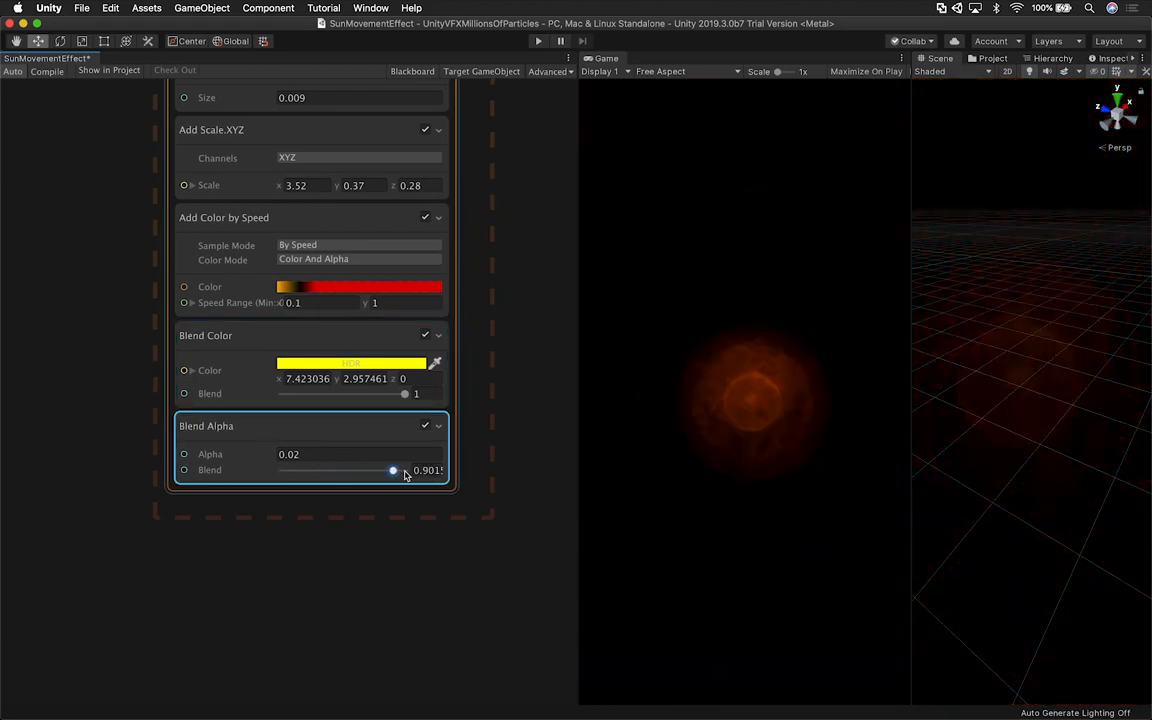
drag(306, 476, 250, 479)
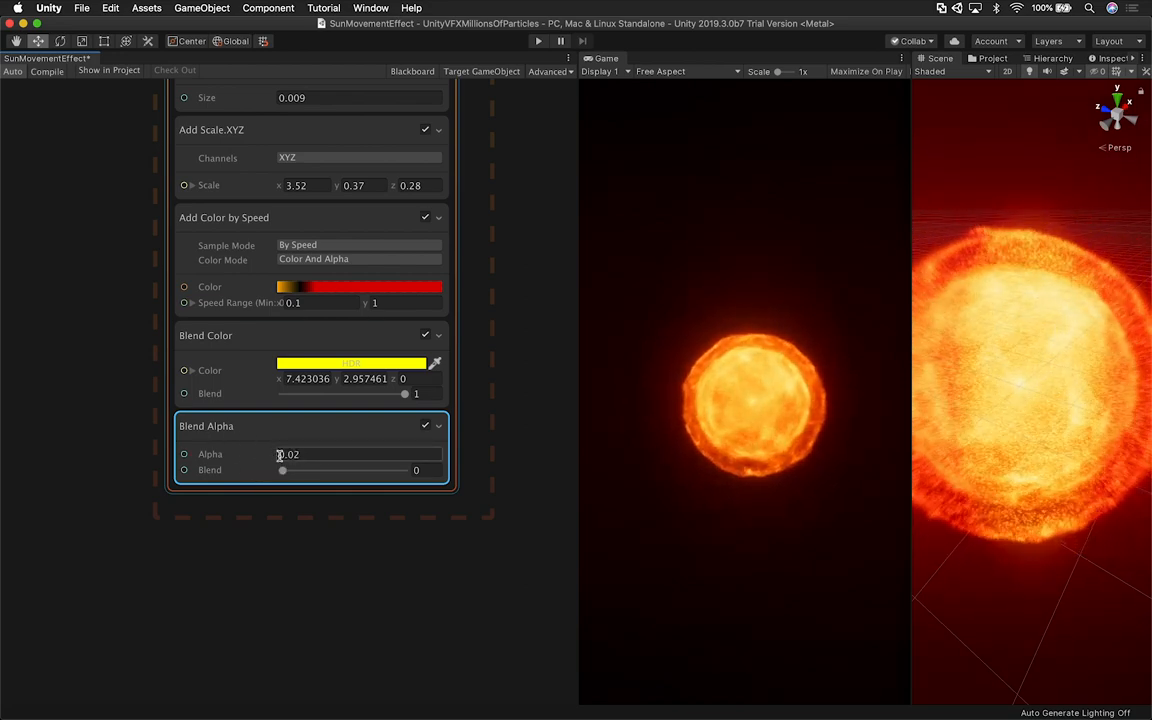
Review the colour gradient again and widen the Game view so the glowing sun fills more of the screen
middle_drag(522, 327, 491, 484)
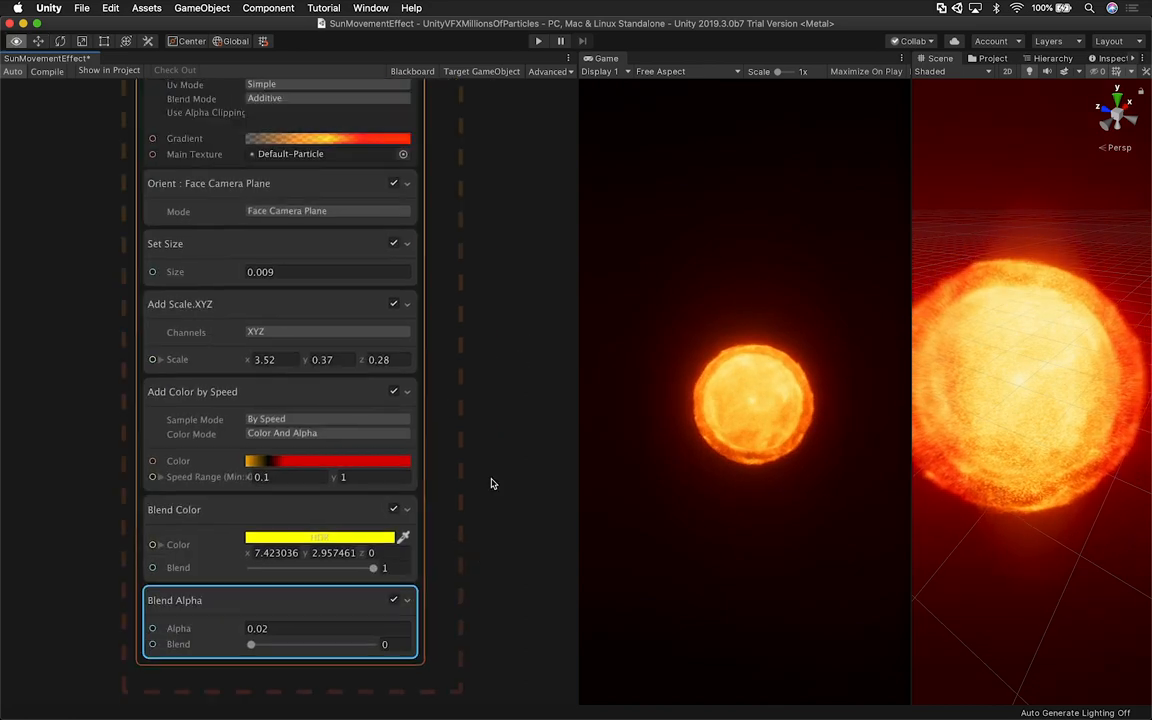
scroll(506, 465, up, 5)
scroll(512, 334, up, 5)
scroll(506, 463, up, 5)
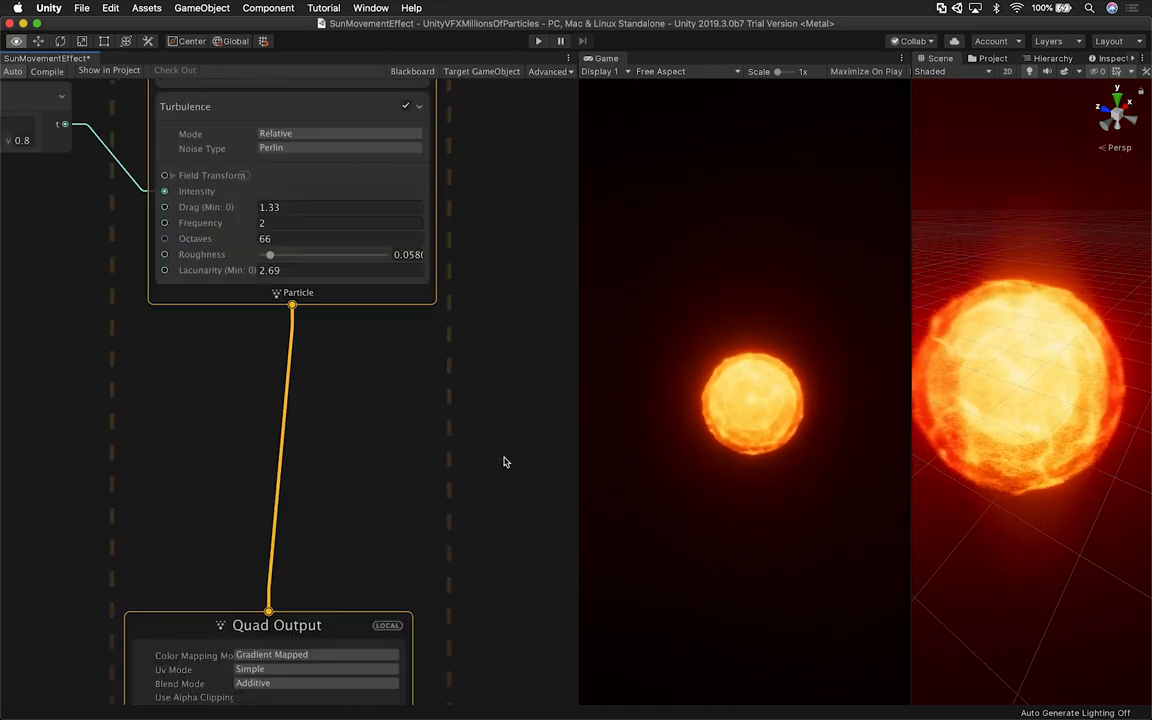
scroll(505, 462, up, 3)
scroll(505, 462, up, 2)
click(438, 612)
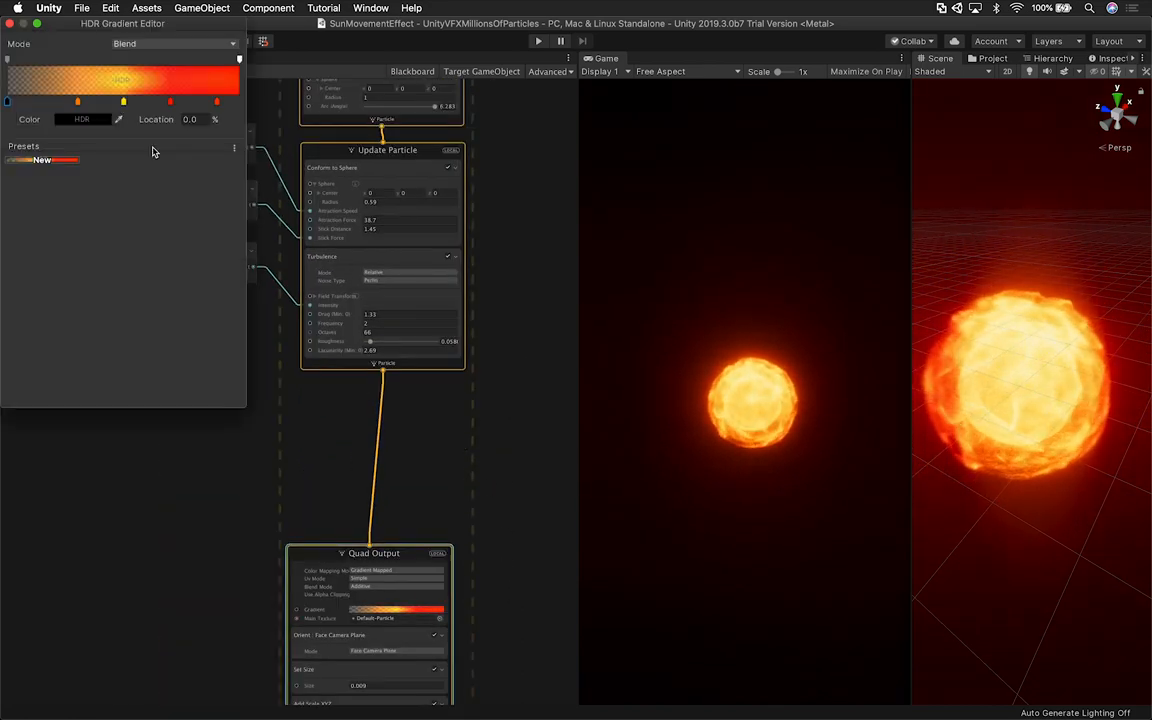
click(10, 23)
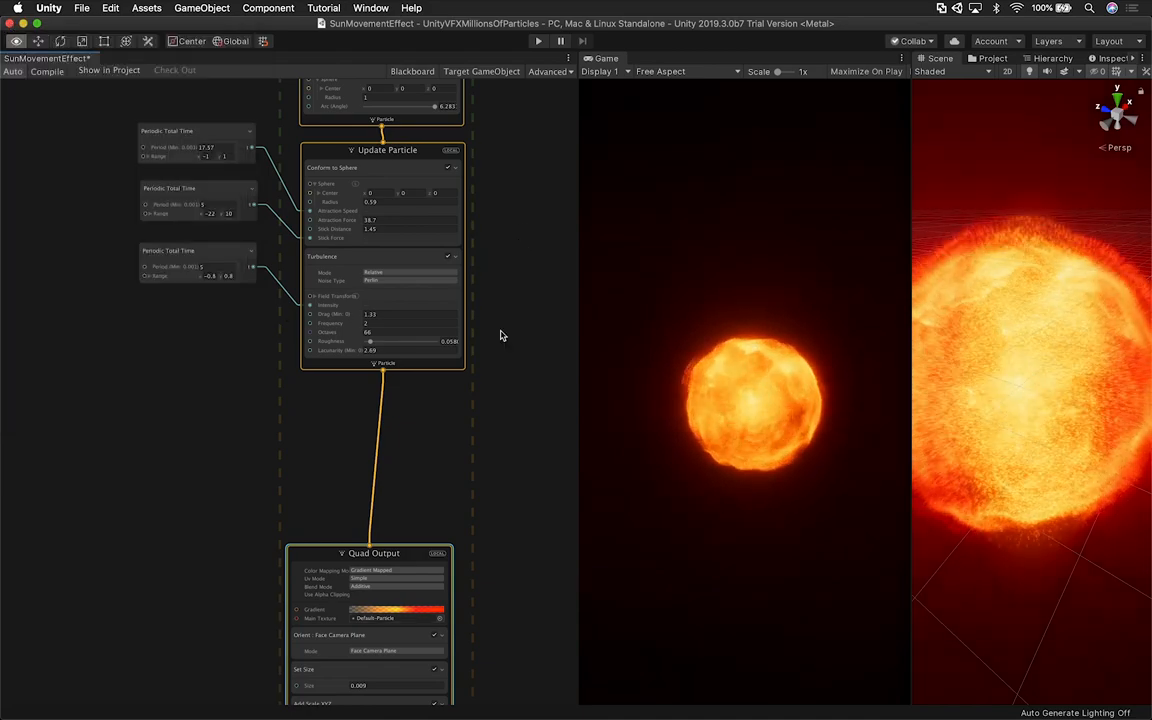
scroll(499, 380, up, 5)
drag(579, 396, 352, 404)
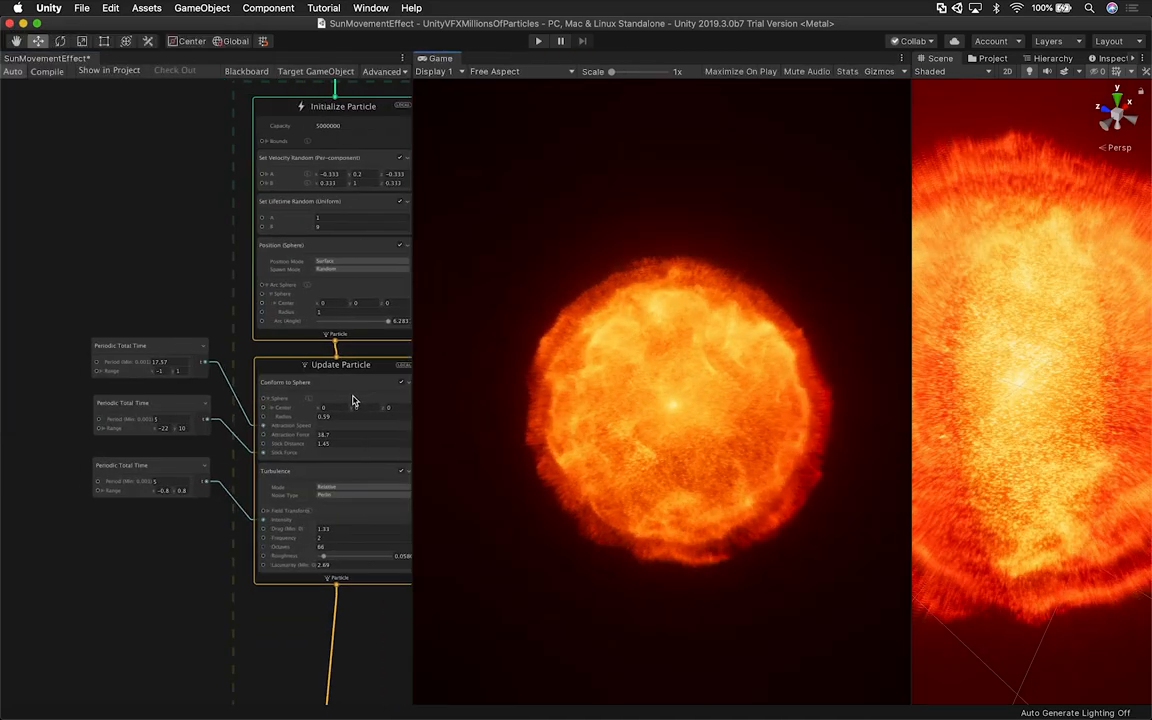